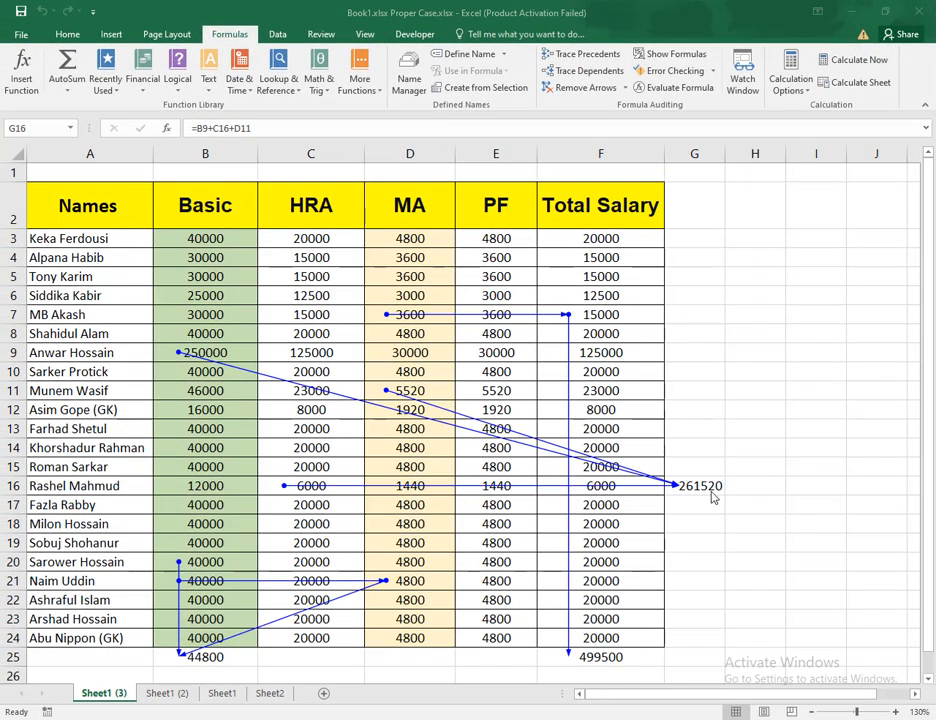
Step: Check the formula behind the traced cell G16 and go to the Sheet1 worksheet
click(708, 487)
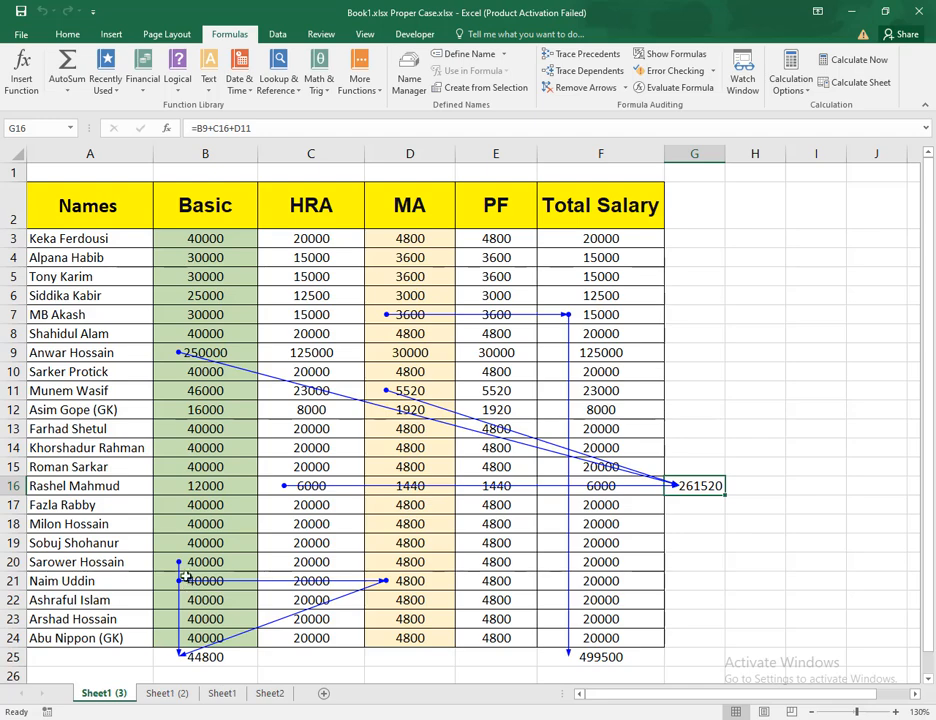
click(167, 693)
click(221, 693)
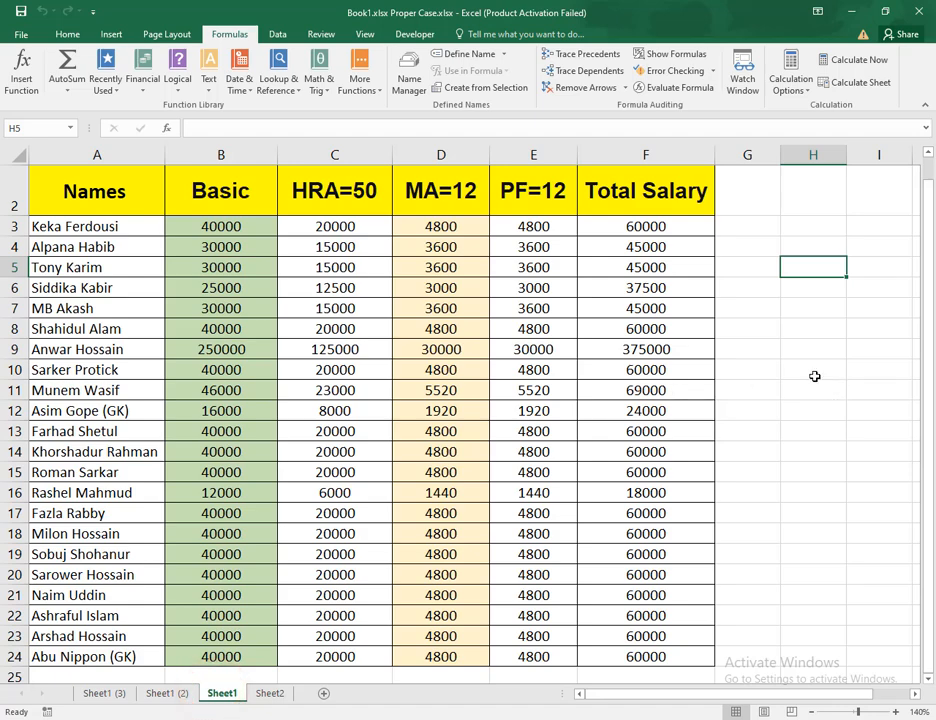
Step: Enter the formula =B9+E3+C10 in cell G11 of Sheet1
click(761, 391)
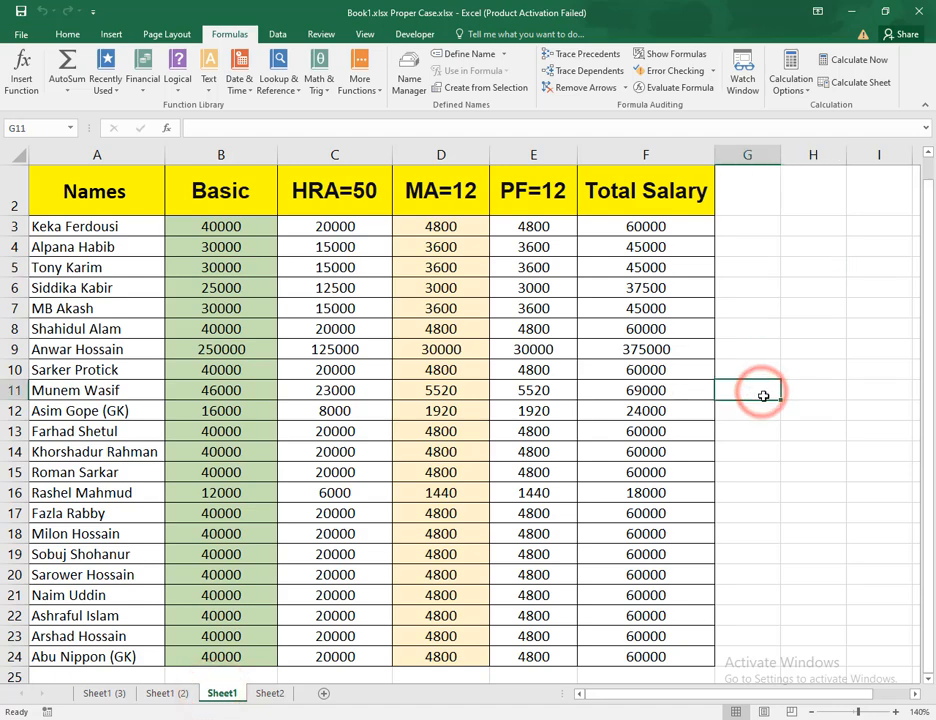
text(=)
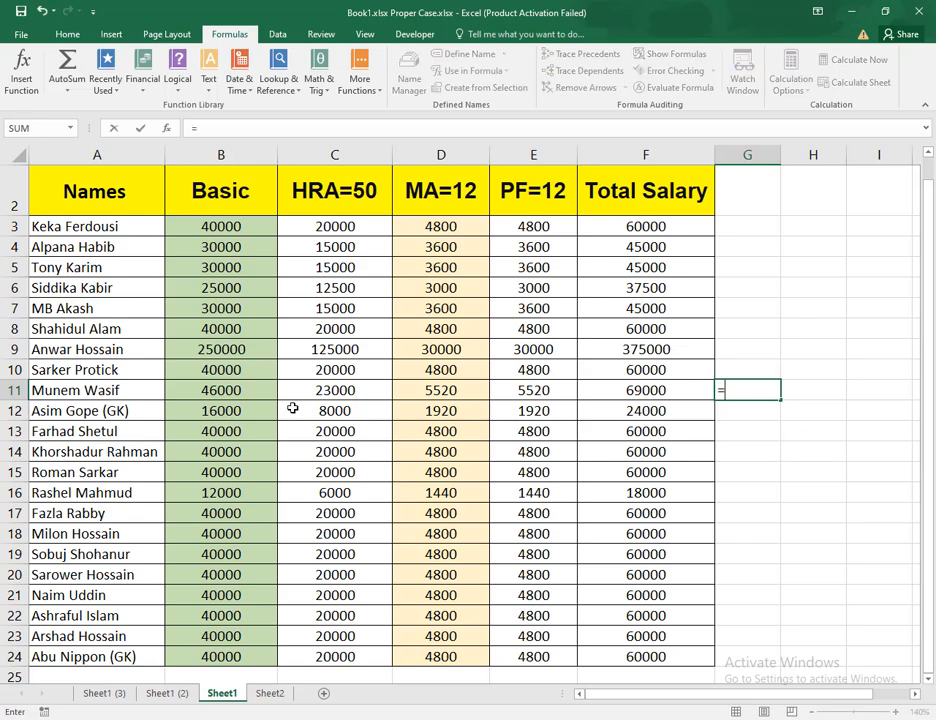
click(245, 355)
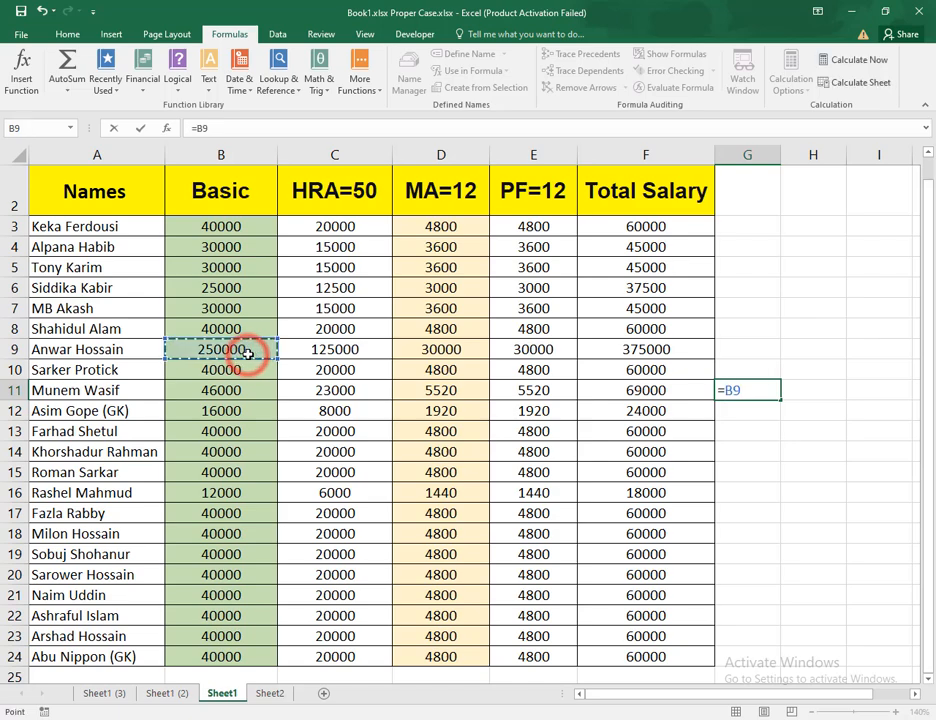
text(+)
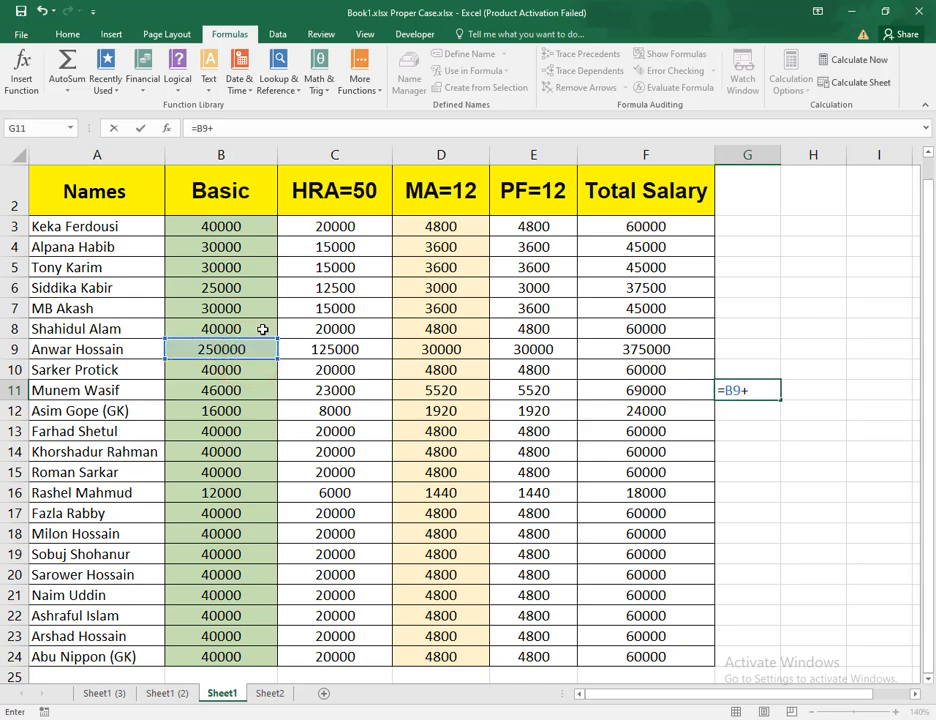
click(539, 229)
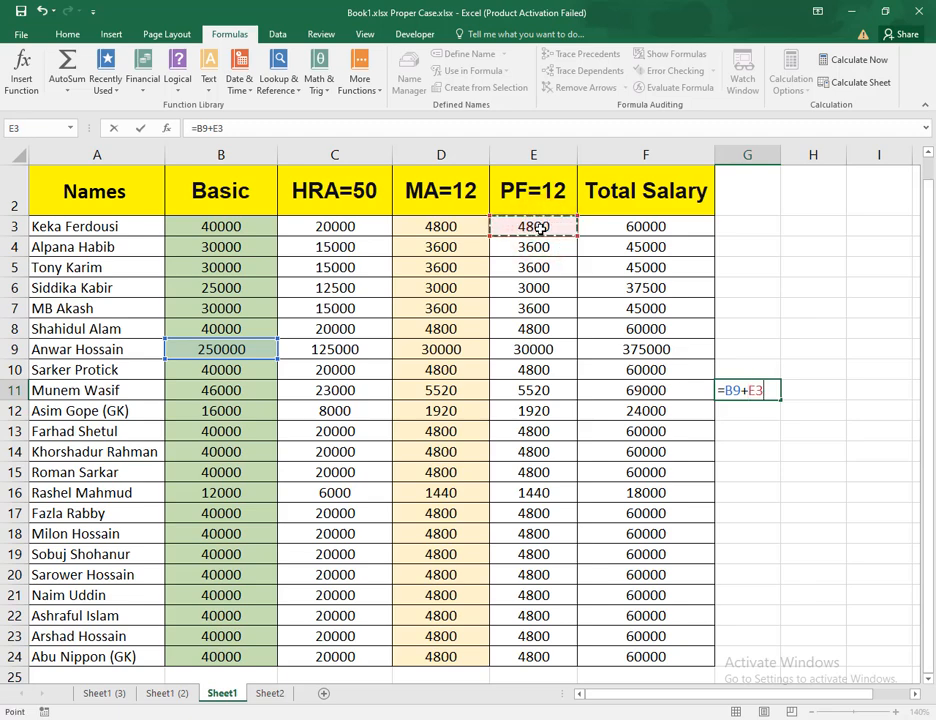
text(+)
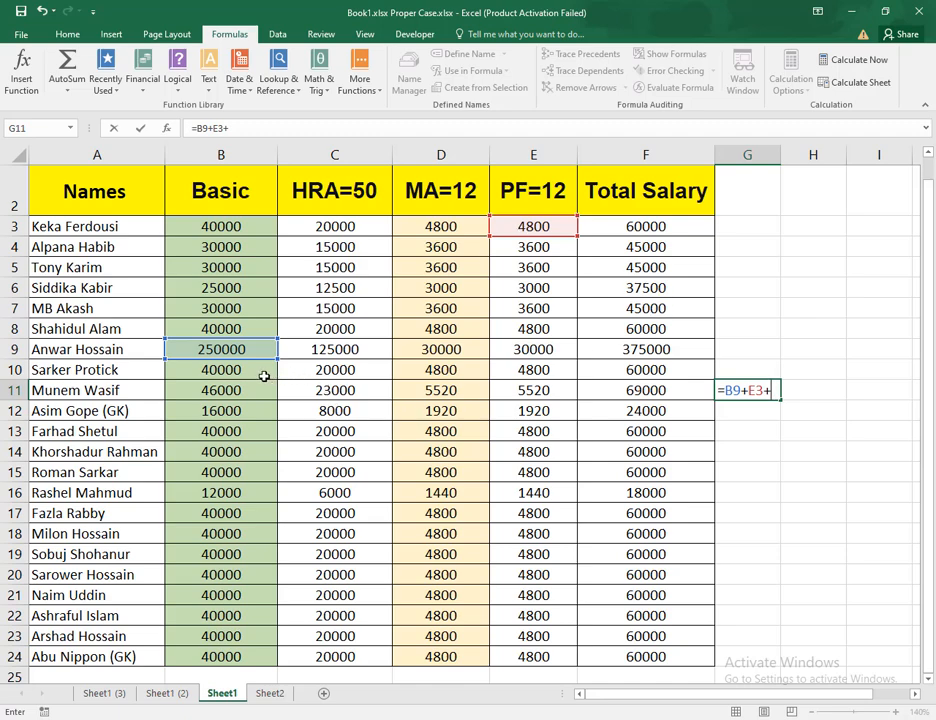
click(314, 371)
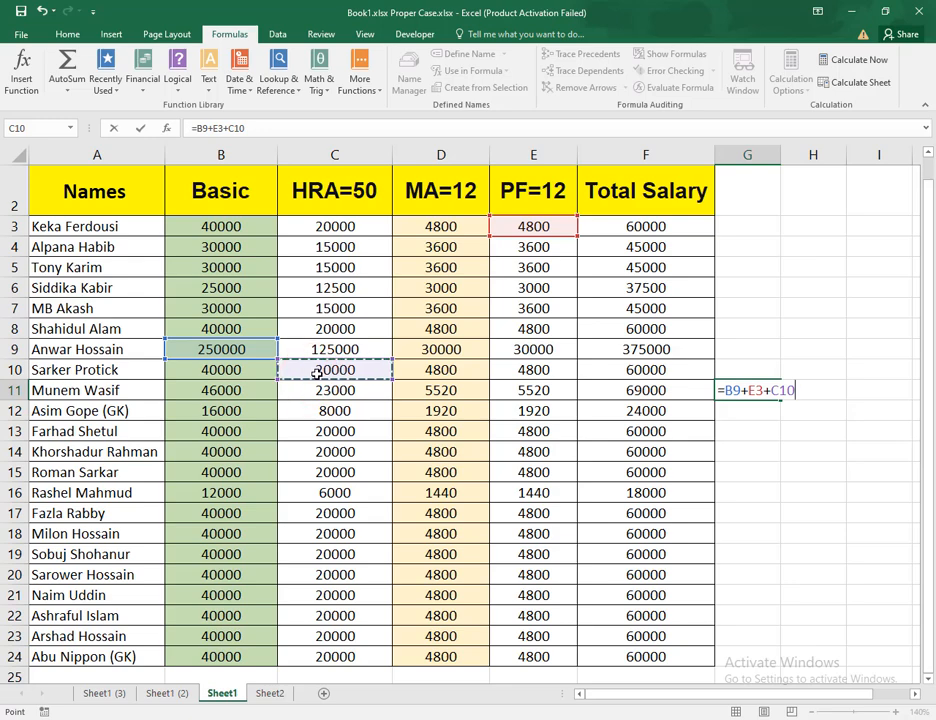
key(Return)
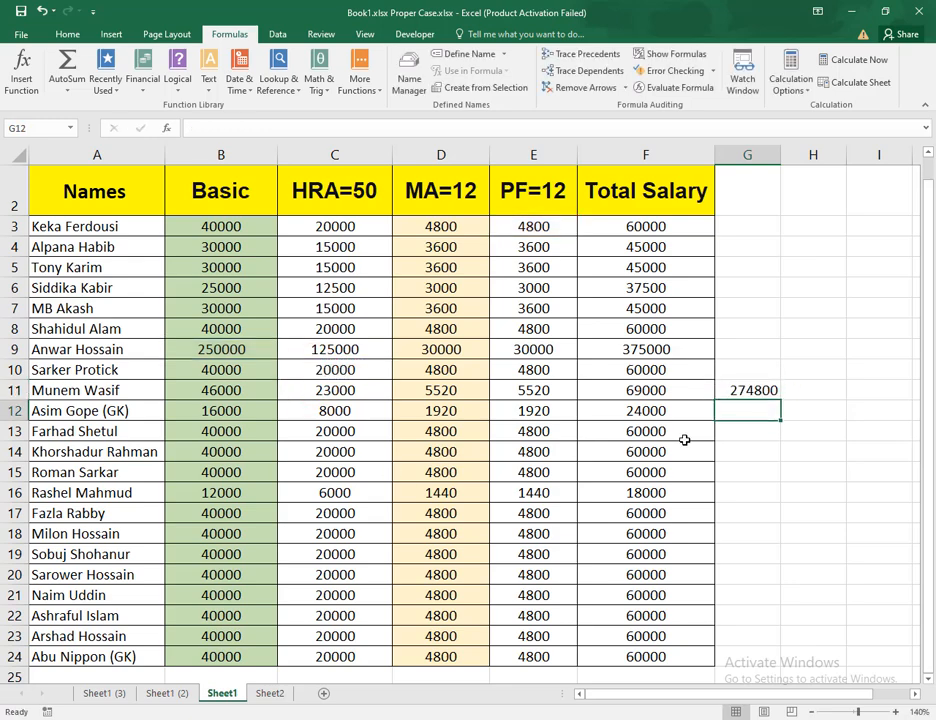
Step: Trace the precedents of the formula in cell G11
click(761, 391)
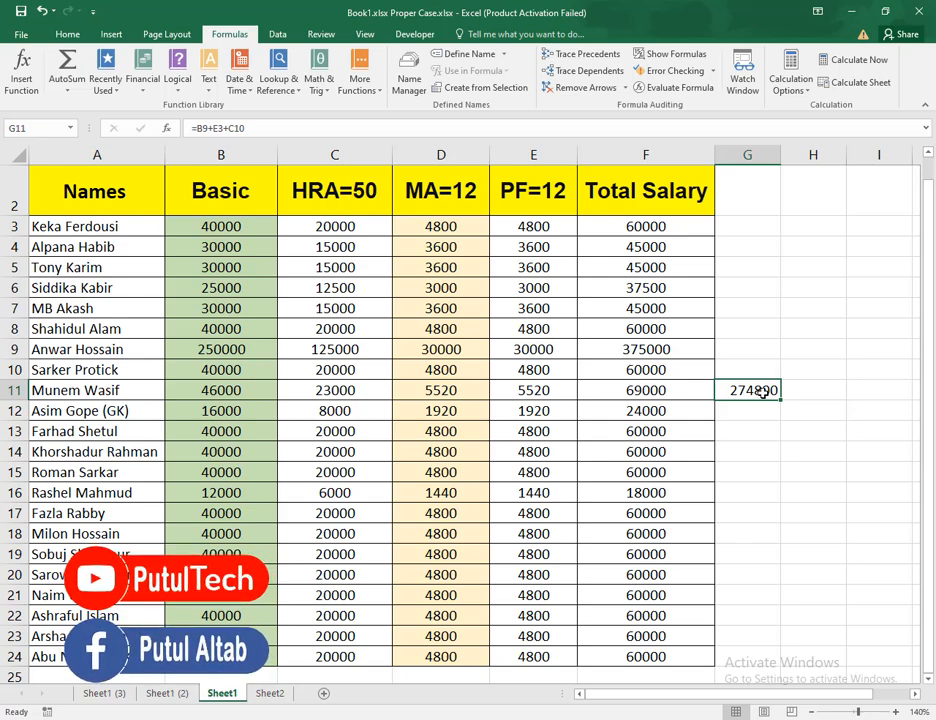
click(67, 34)
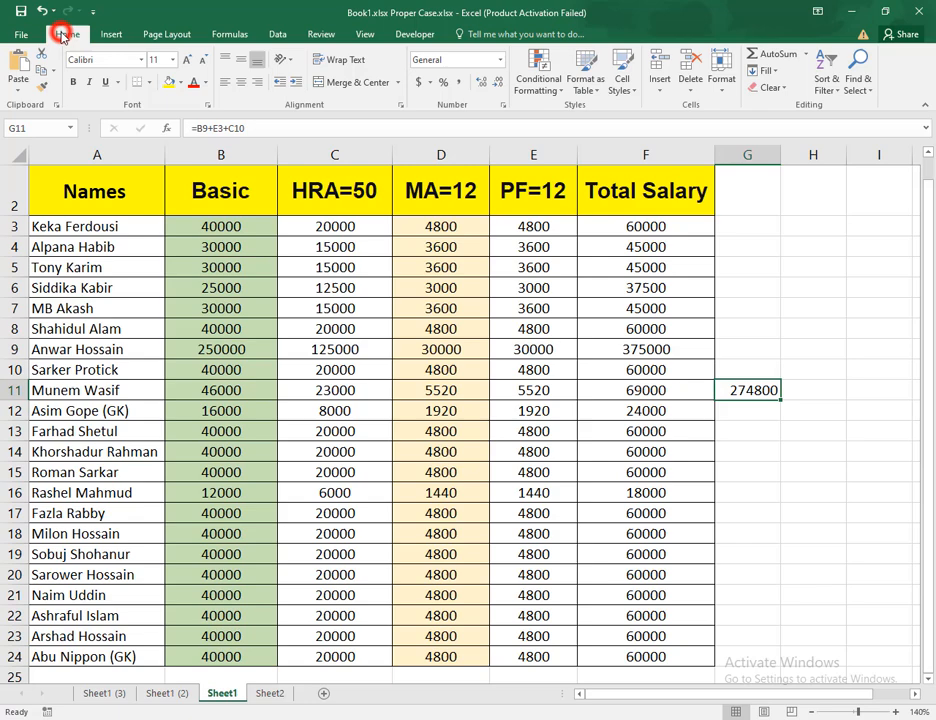
click(112, 36)
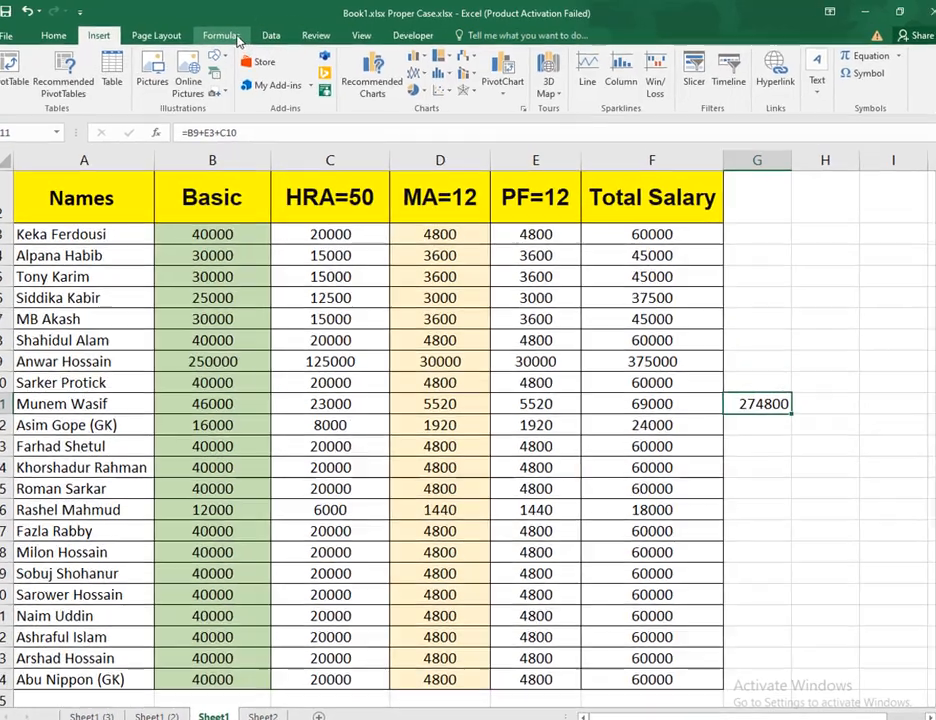
click(230, 35)
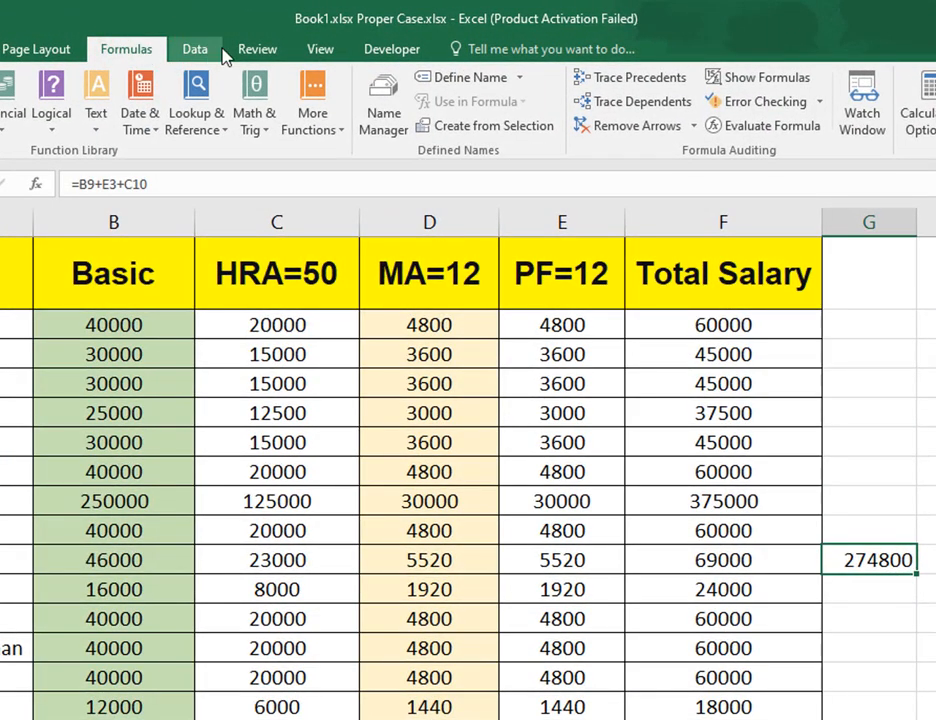
click(661, 82)
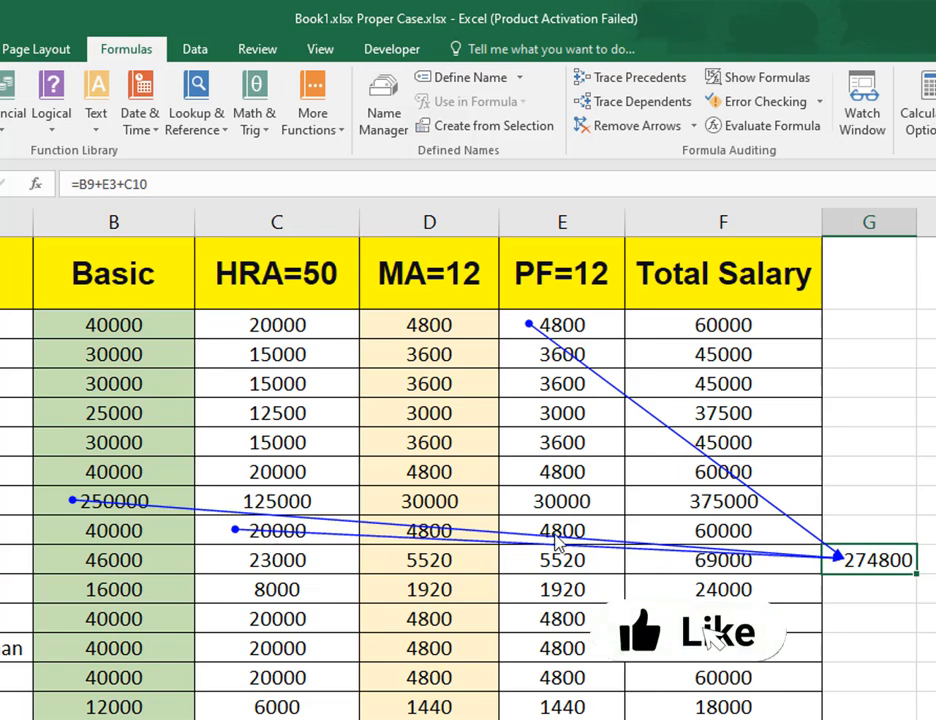
Step: Remove the tracer arrows from cell G11 and delete its formula
click(887, 563)
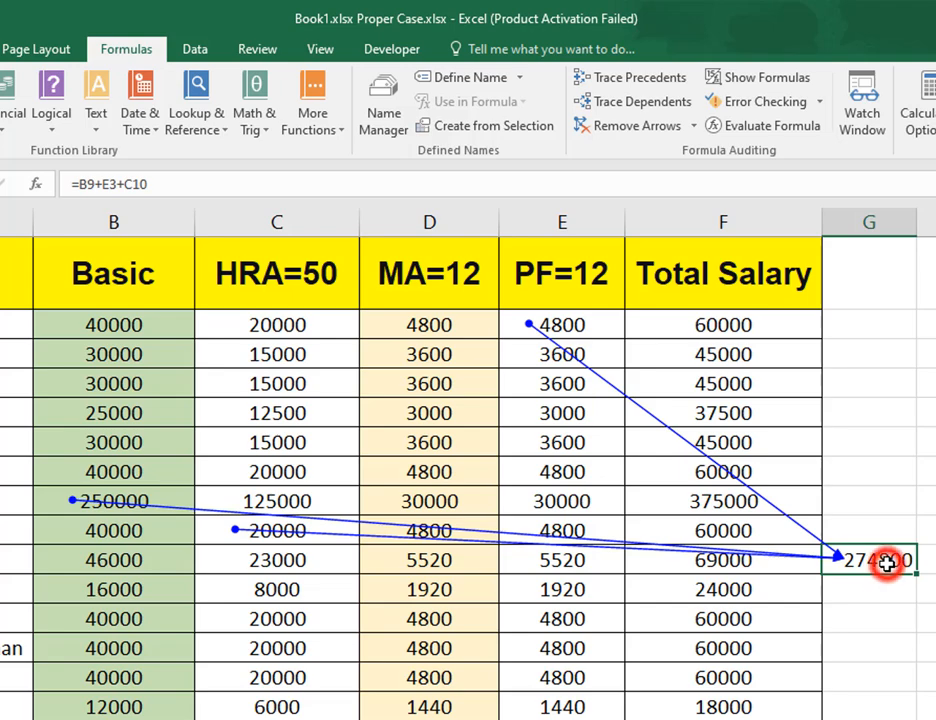
click(631, 122)
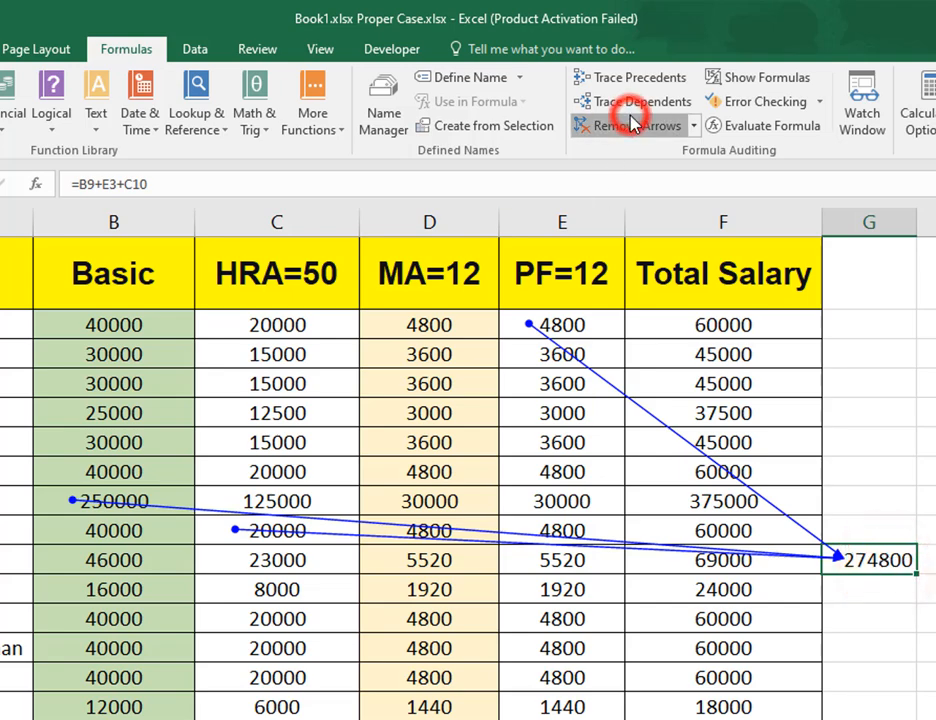
click(654, 134)
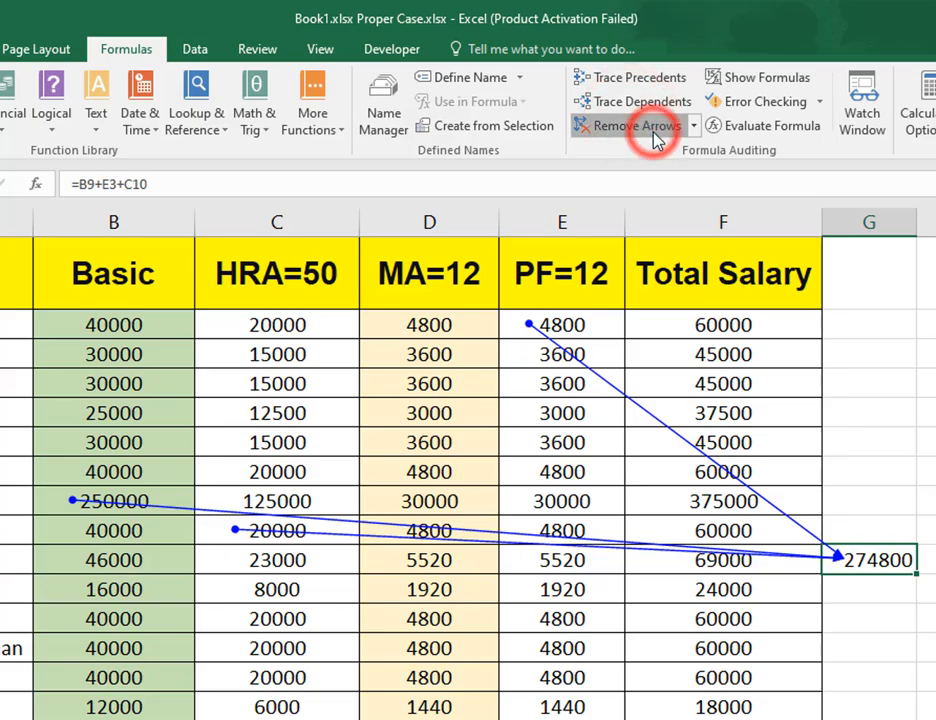
click(656, 134)
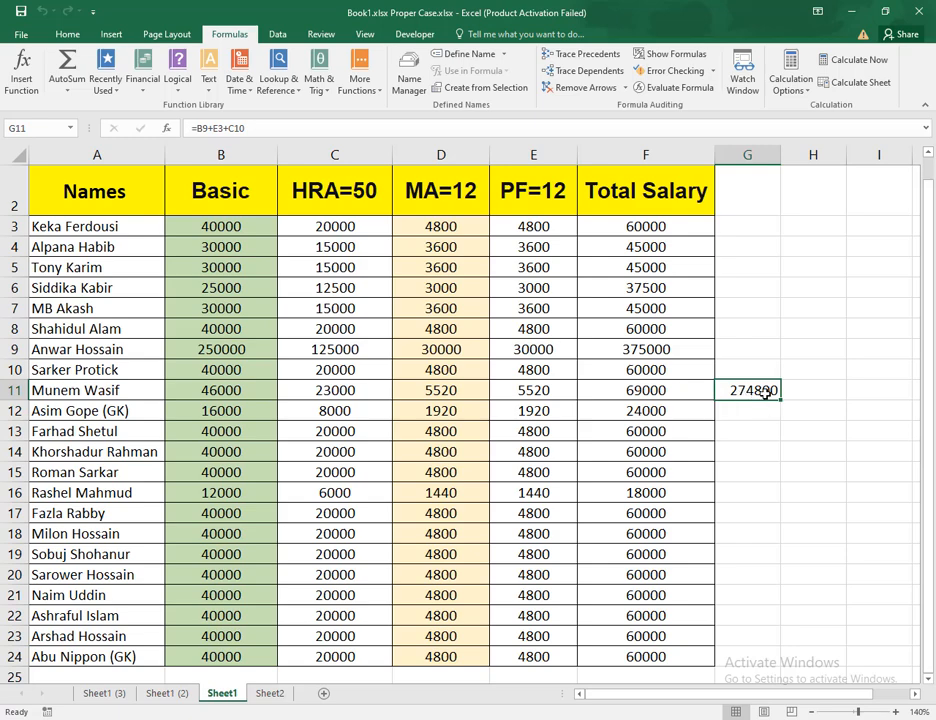
key(Delete)
click(742, 435)
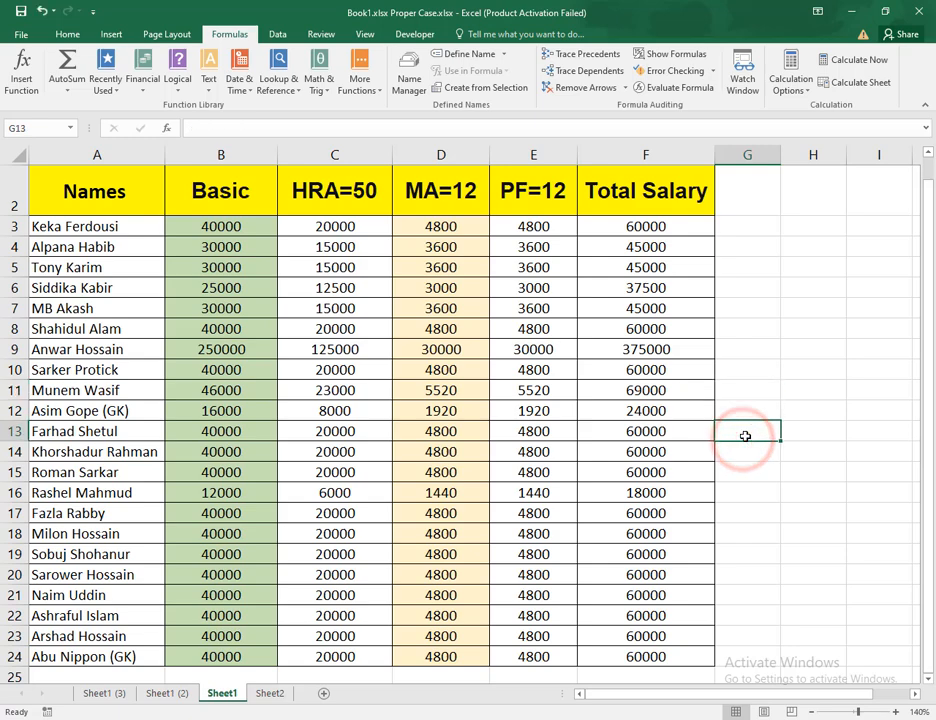
Step: Enter the formula =B3+B24+D13 in cell G12
click(221, 228)
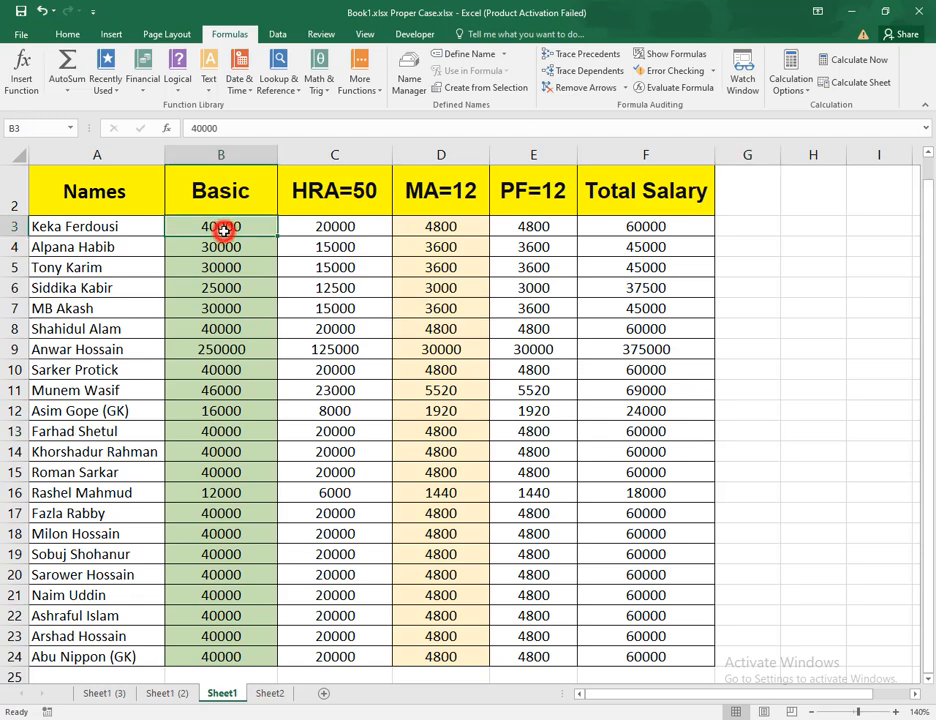
click(740, 413)
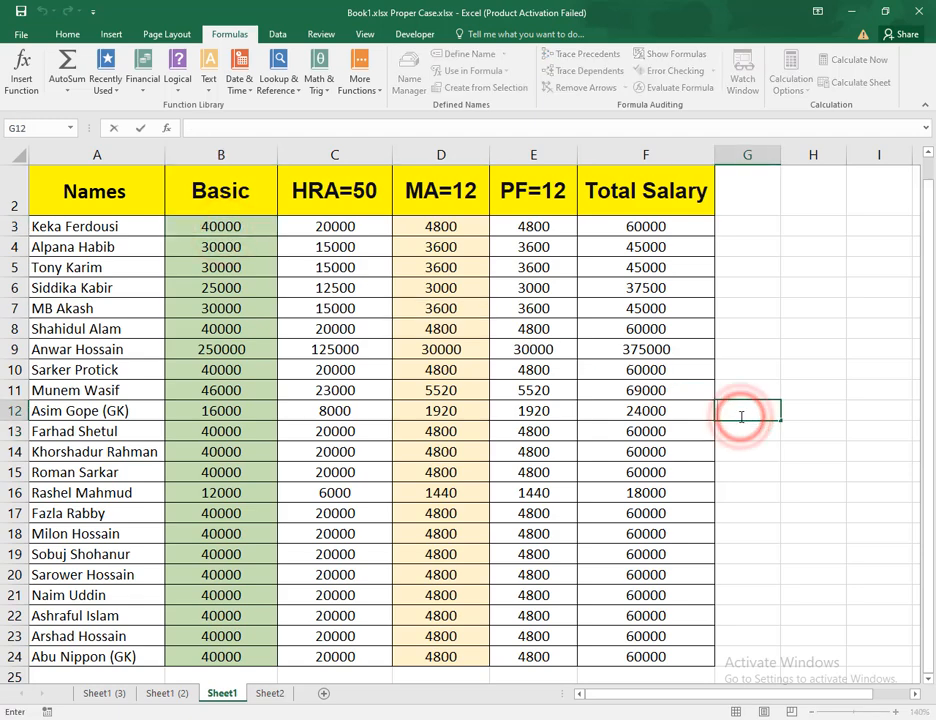
text(=)
click(254, 228)
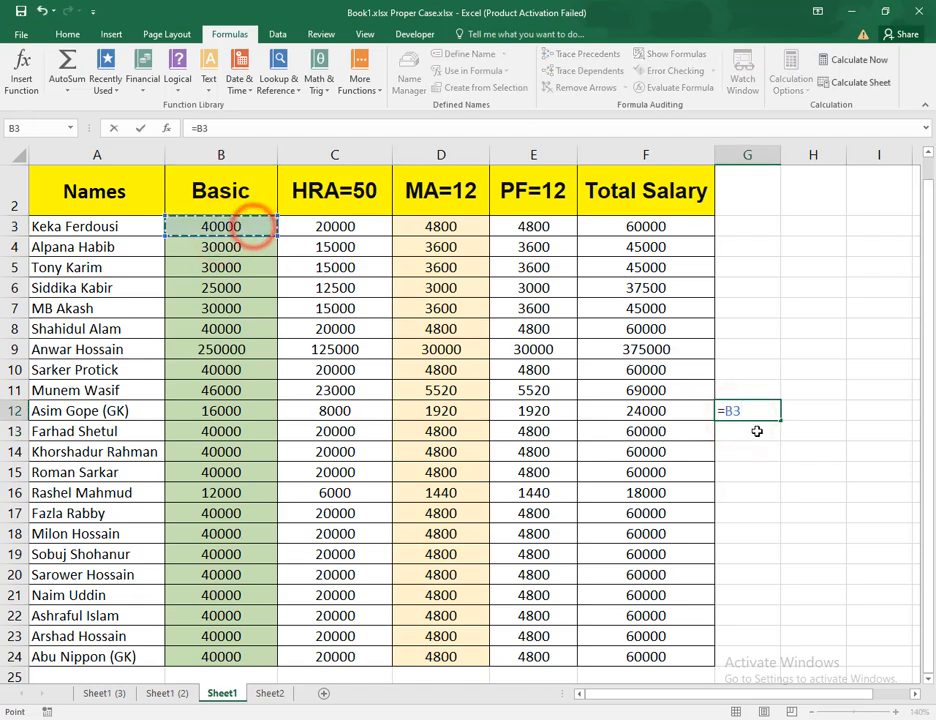
text(+)
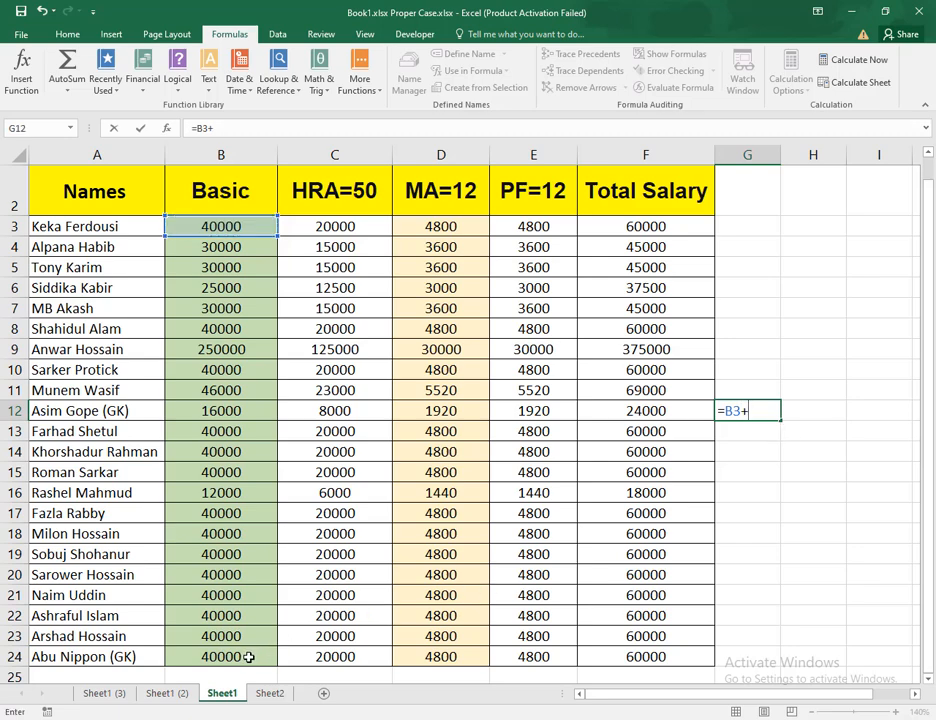
click(247, 656)
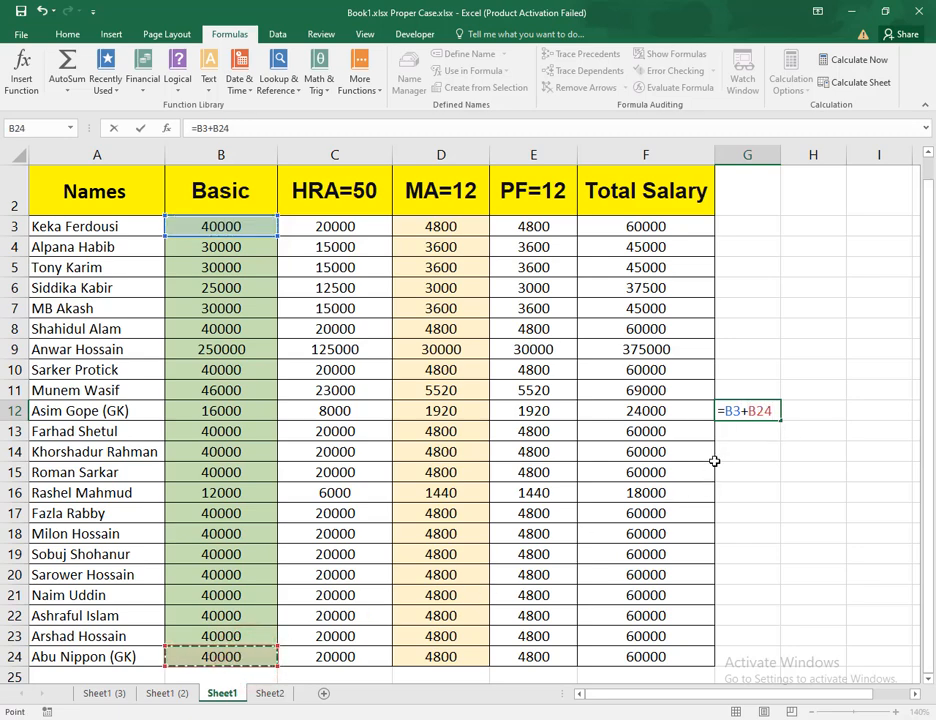
text(+)
click(444, 432)
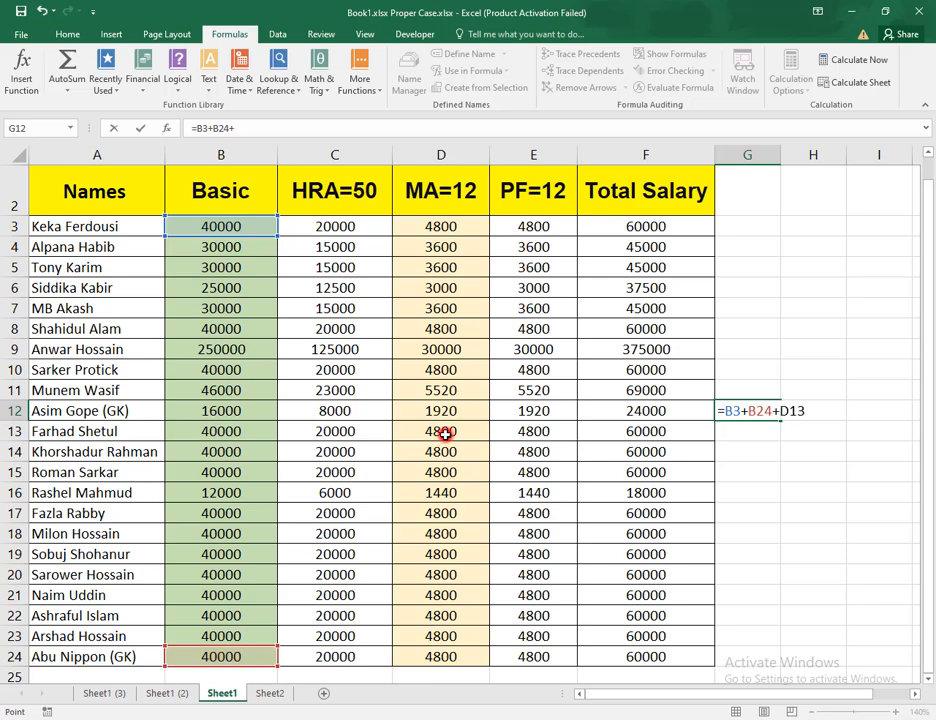
key(Return)
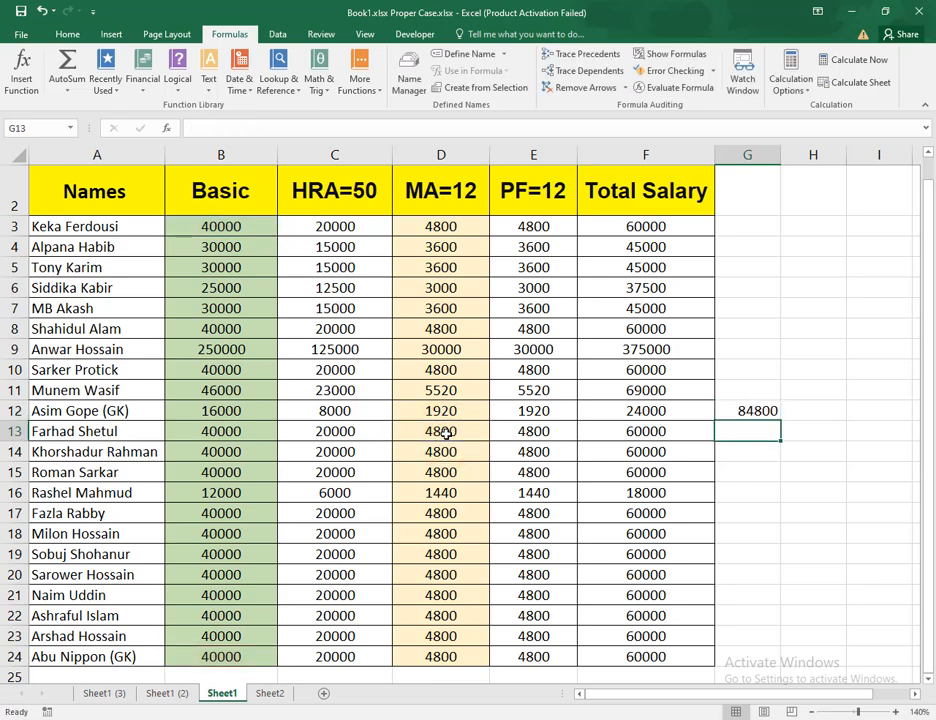
Step: Trace the precedents of the formula in cell G12, and clear all tracer arrows with Remove Arrows
click(748, 413)
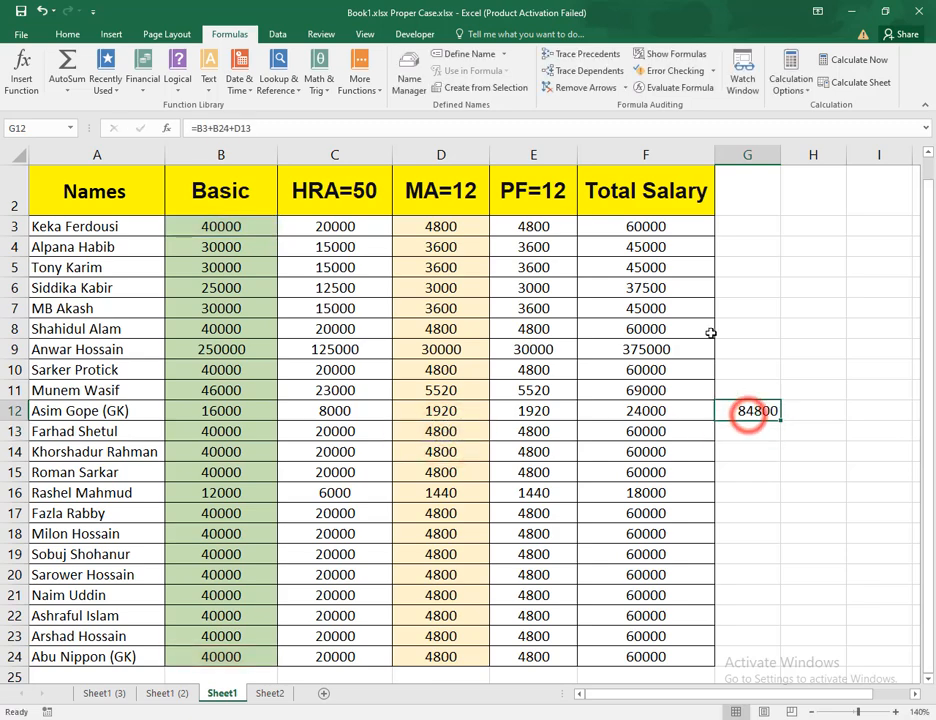
click(583, 56)
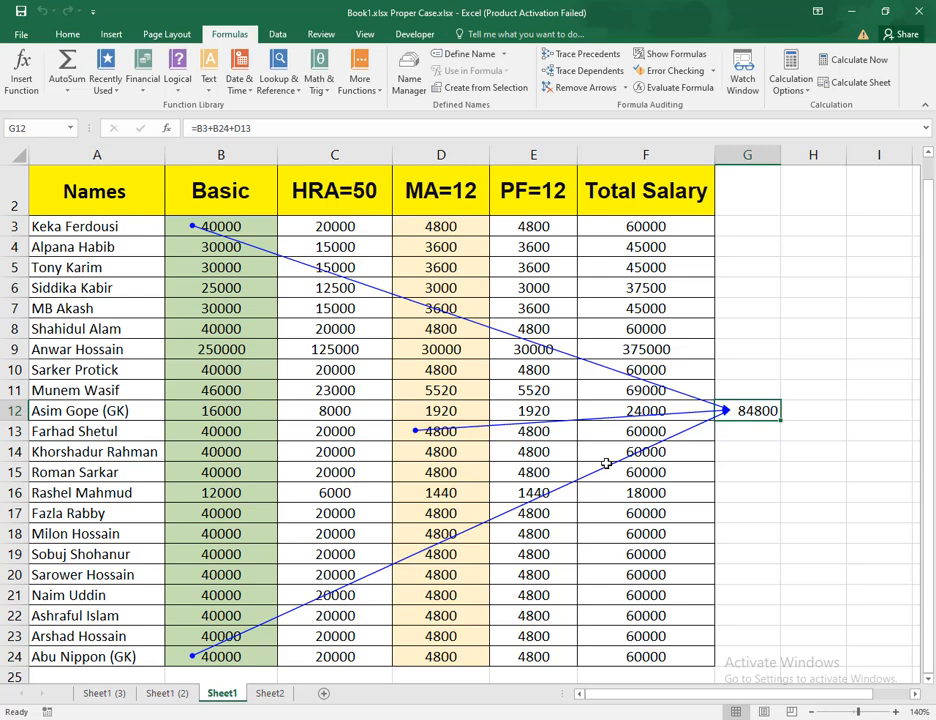
click(619, 89)
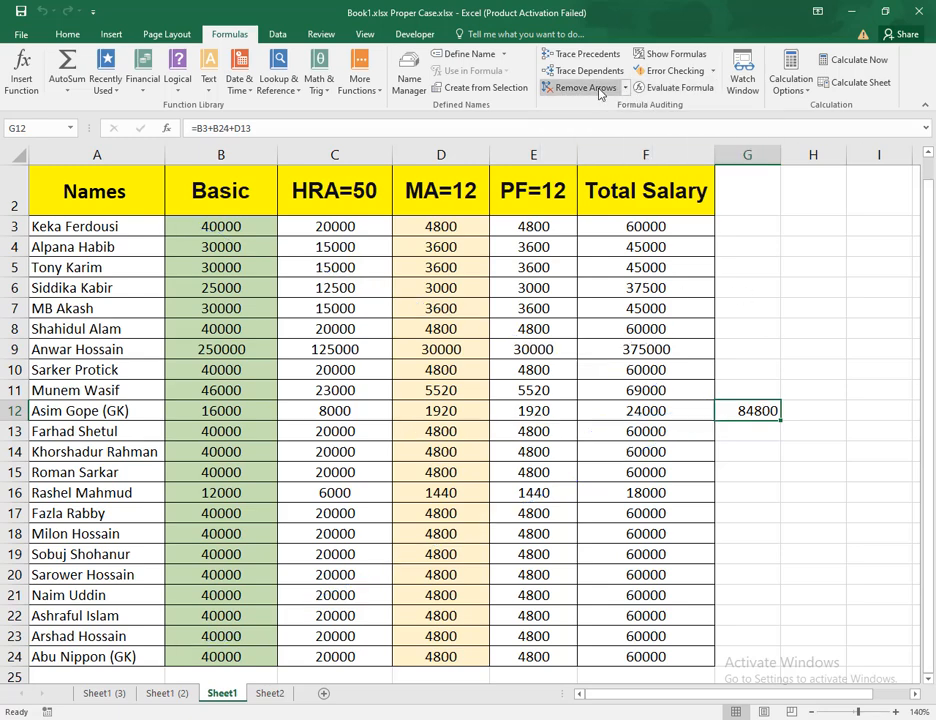
click(619, 90)
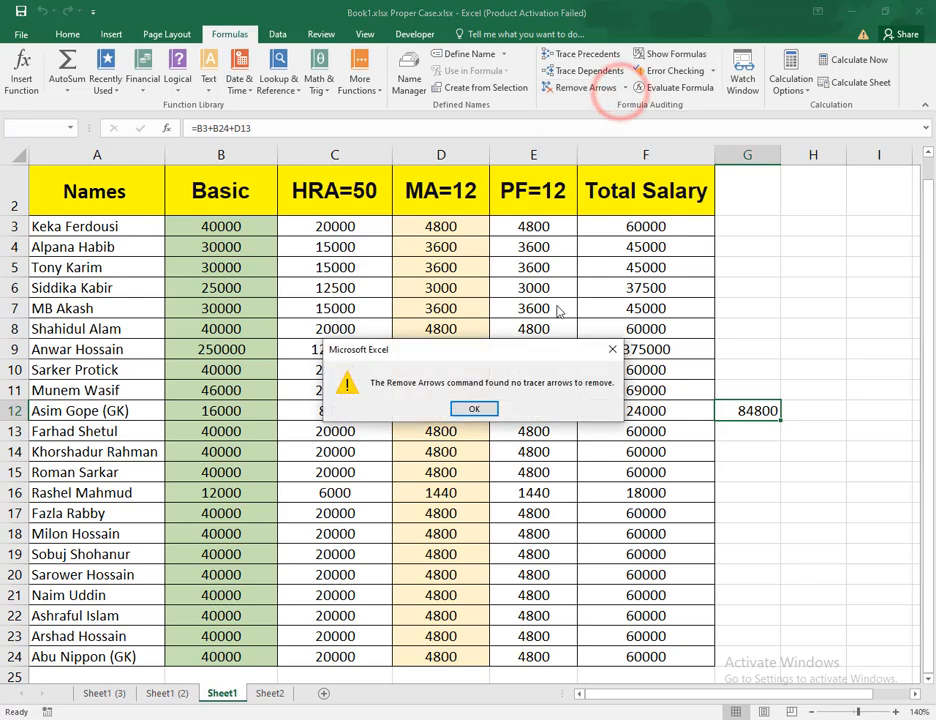
click(487, 407)
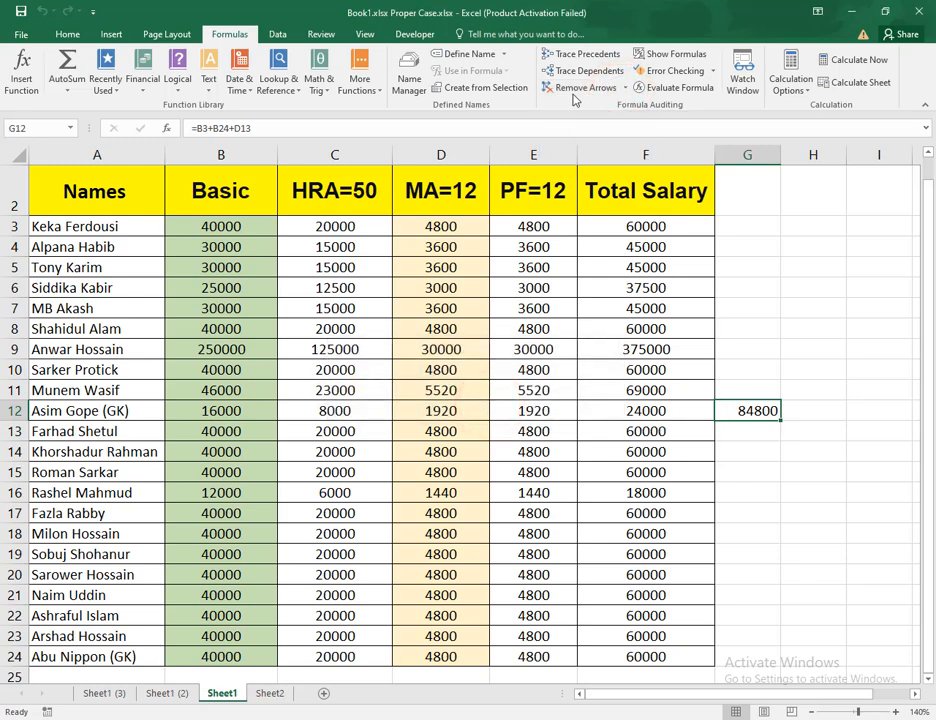
Step: Trace the precedents of cell G12 again and clear them with the Remove Precedent Arrows option
click(575, 61)
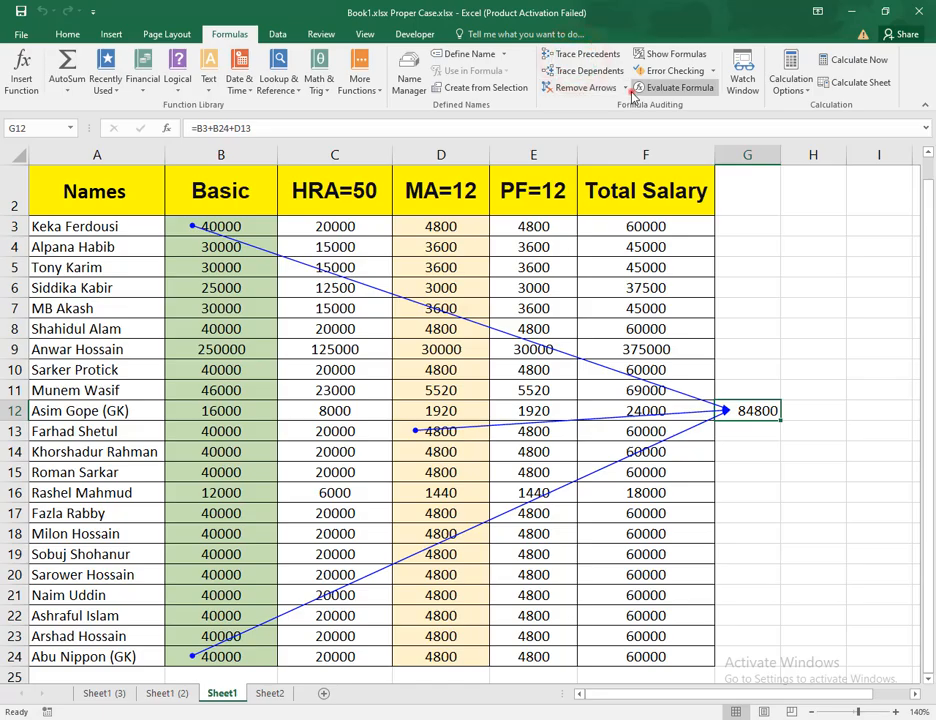
click(627, 89)
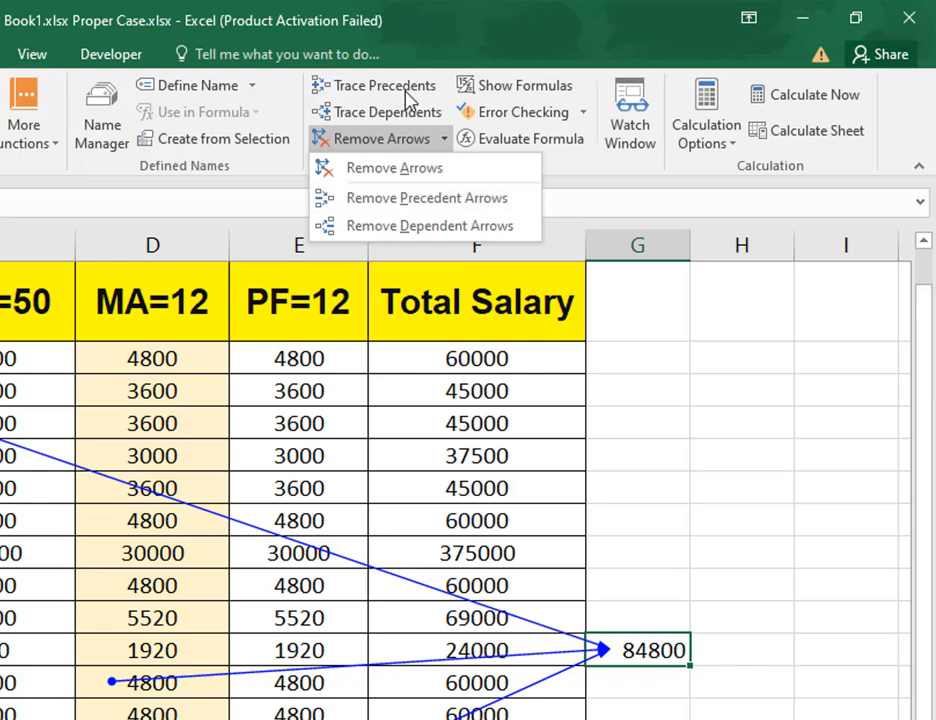
click(447, 197)
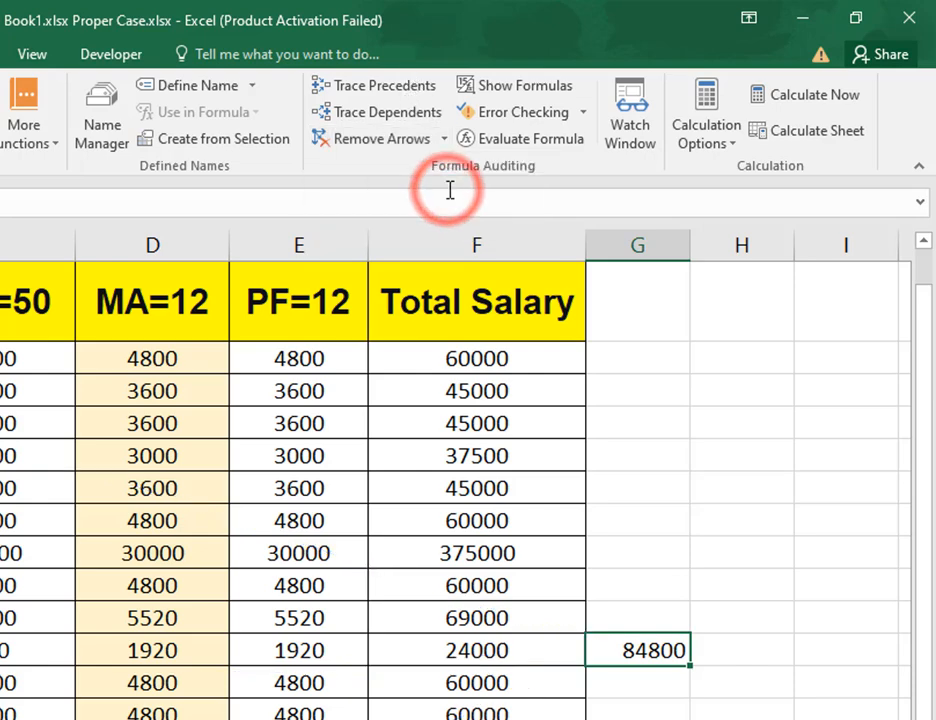
click(444, 138)
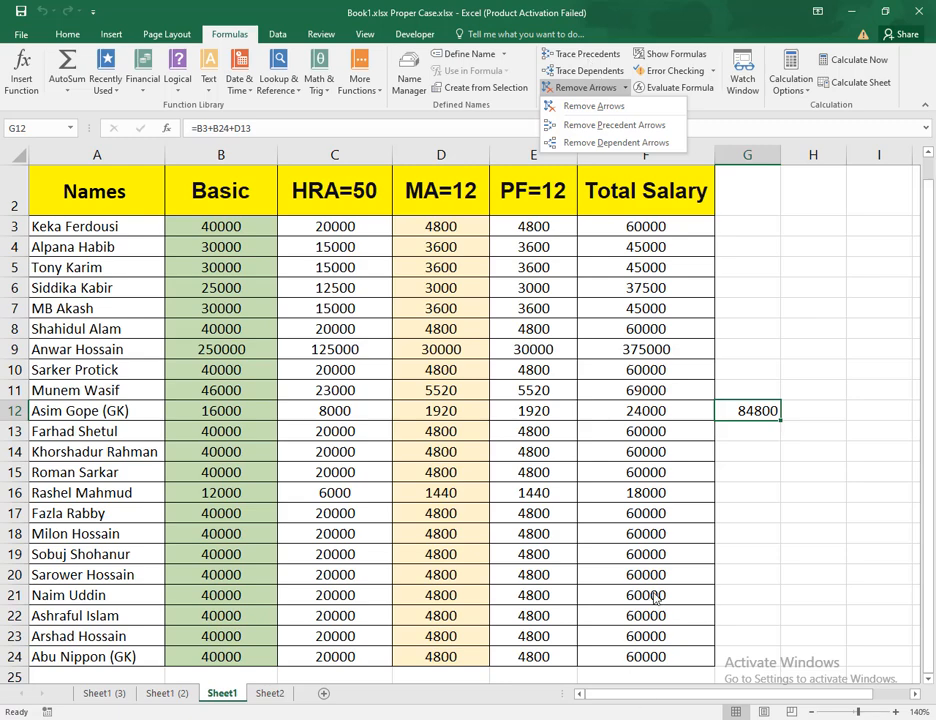
click(640, 522)
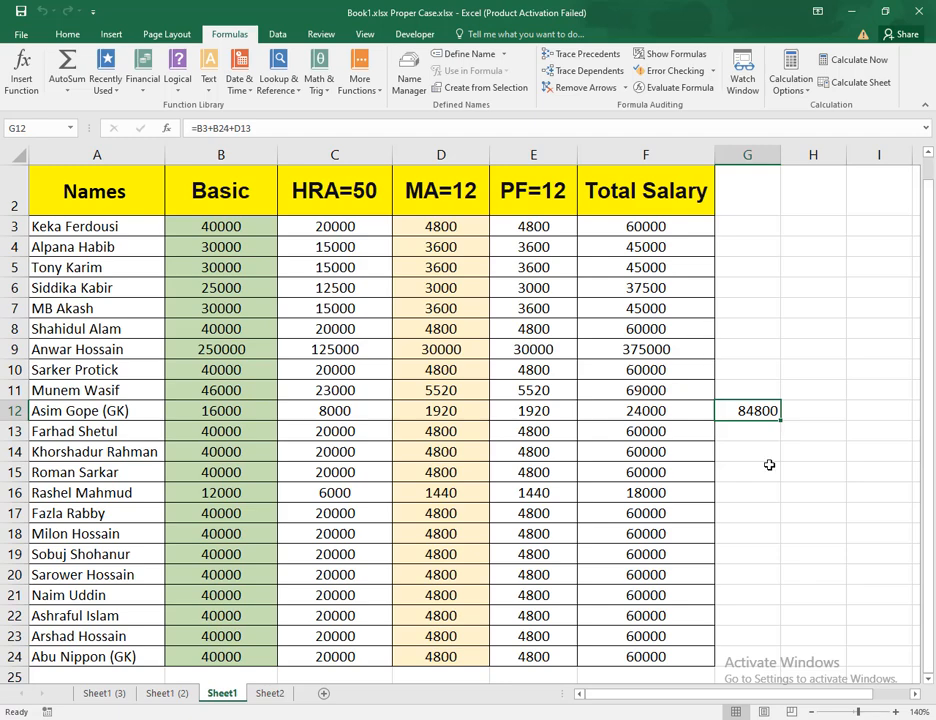
click(680, 313)
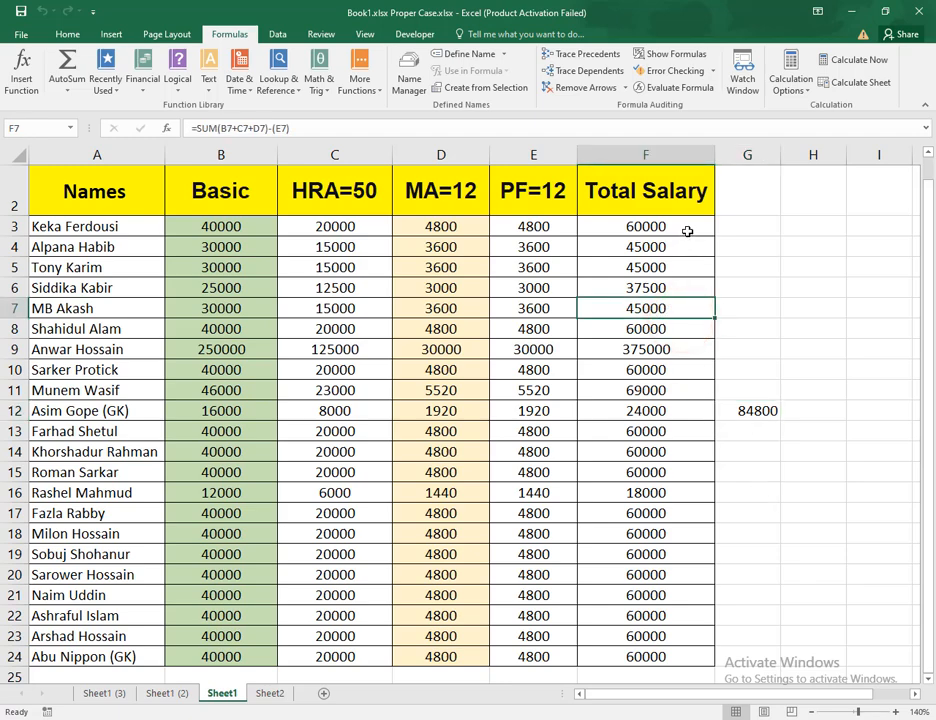
Step: Total the Total Salary values from F3 down to row 24 with AutoSum, placing the sum in cell F25
drag(687, 230, 689, 673)
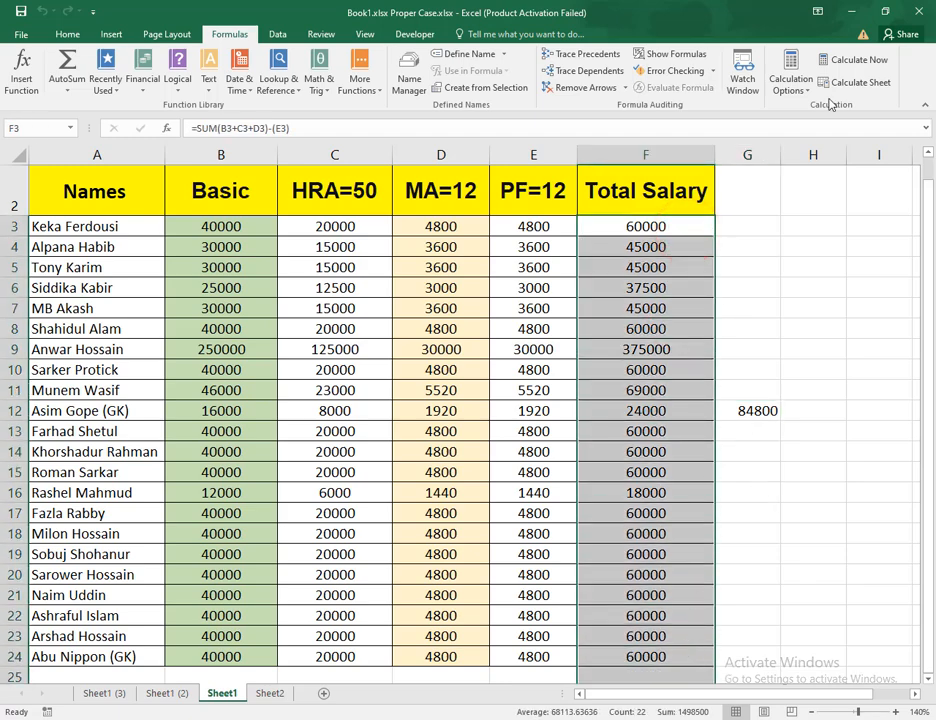
click(67, 34)
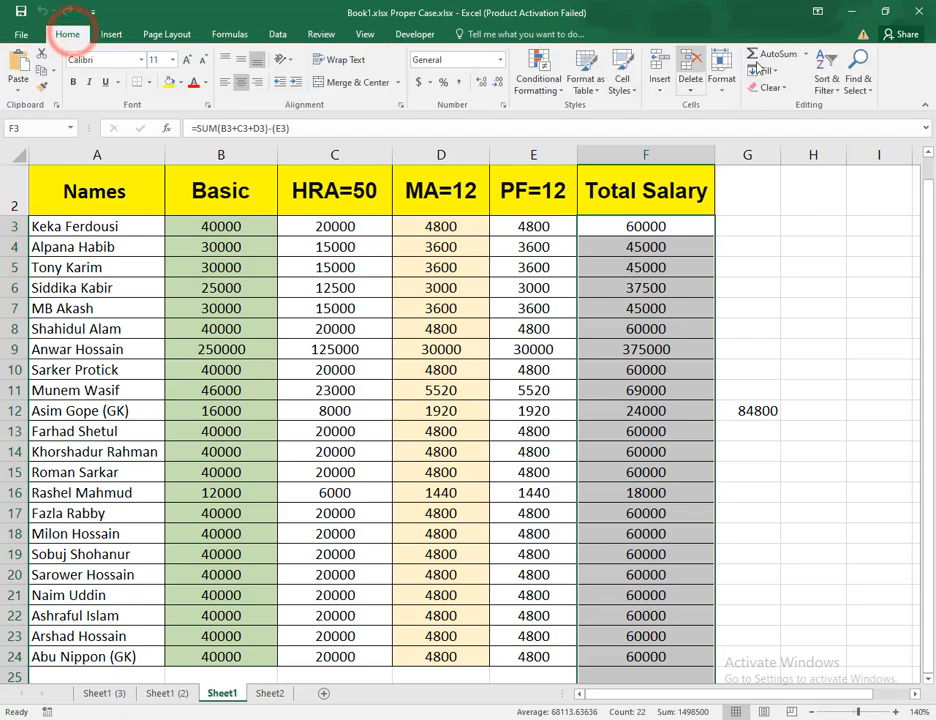
click(786, 58)
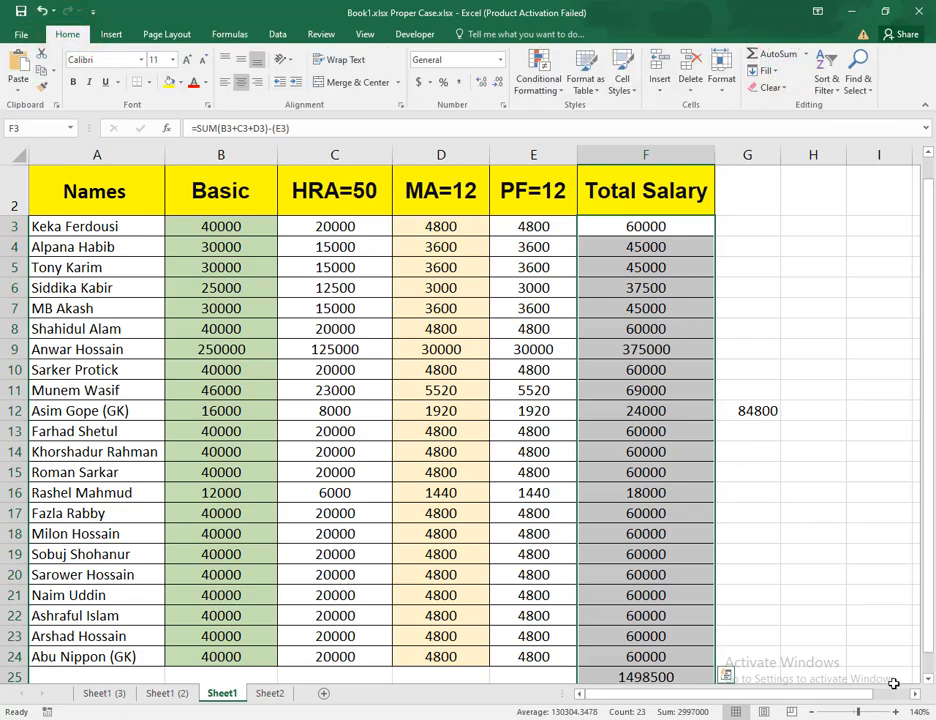
click(813, 712)
click(781, 580)
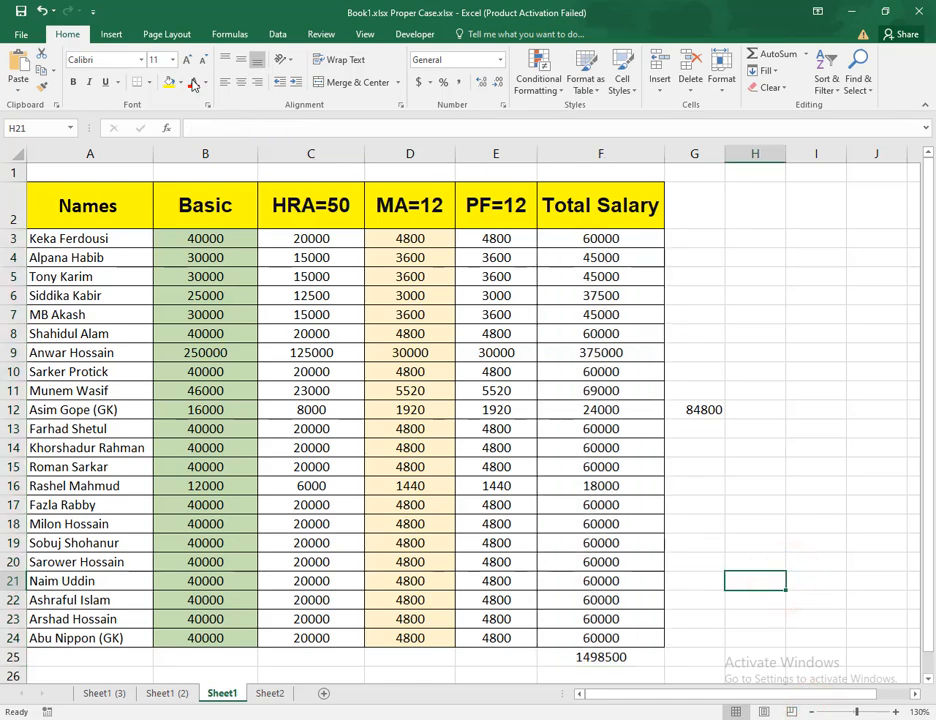
Step: Trace the dependents of Total Salary cell F6, and clear the tracer arrow with Remove Arrows
click(221, 38)
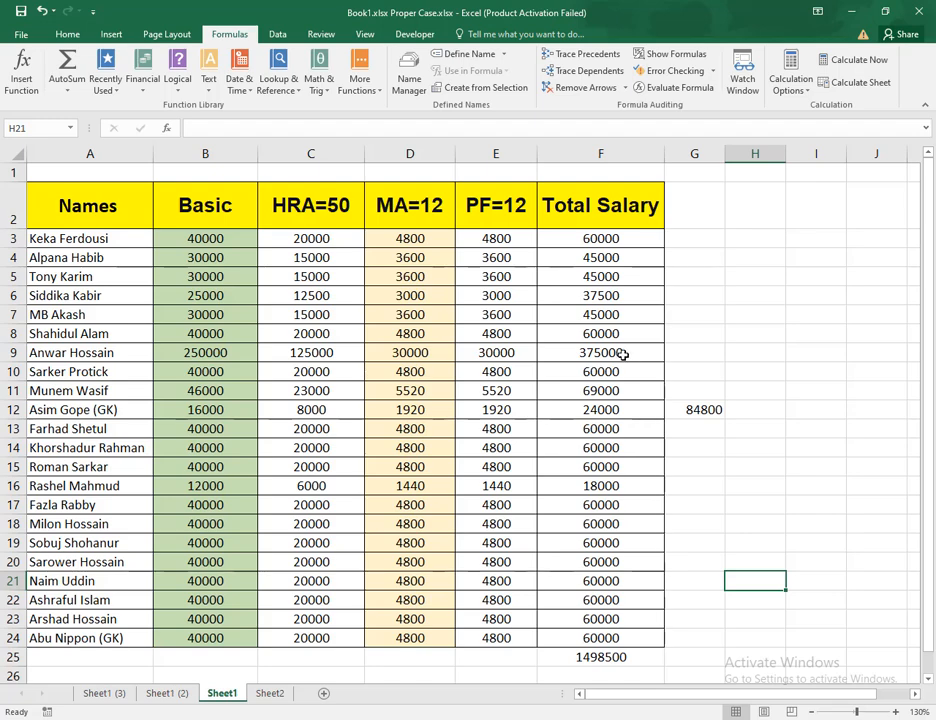
click(601, 298)
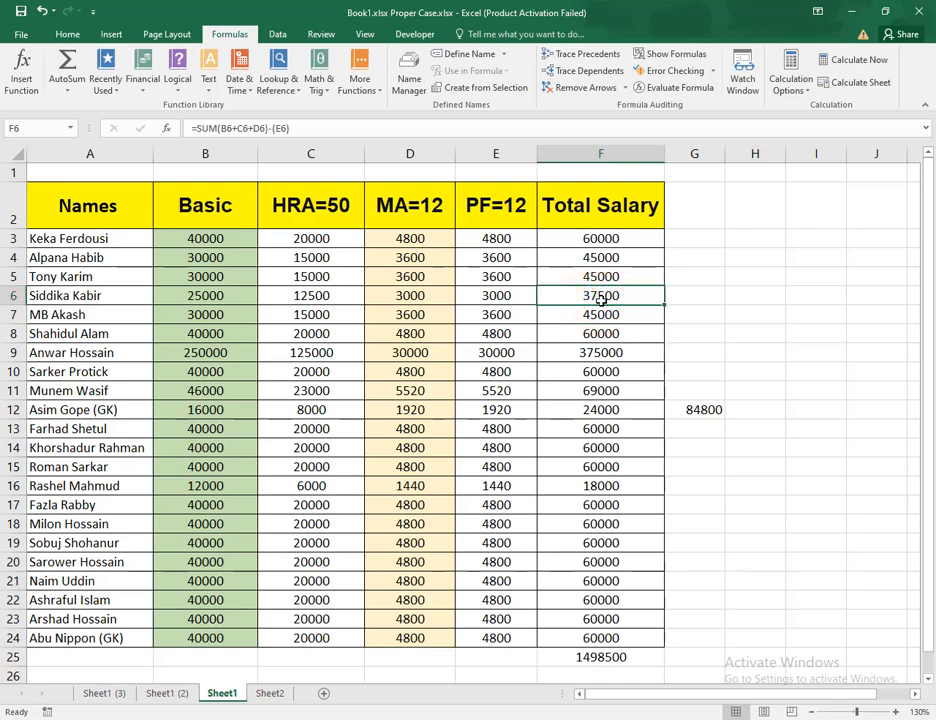
click(598, 73)
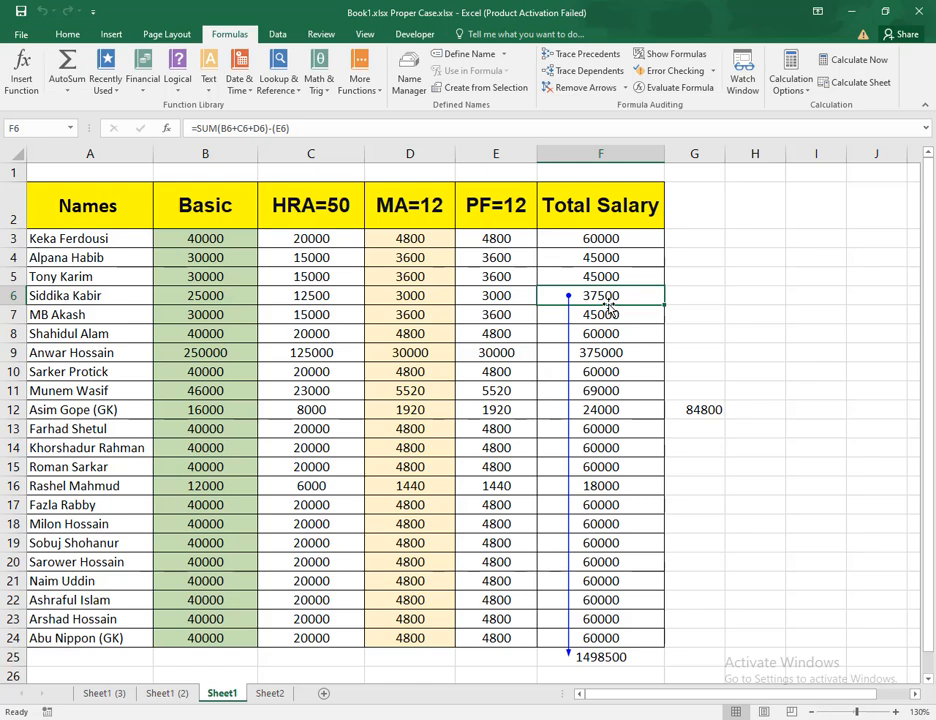
click(590, 71)
click(606, 88)
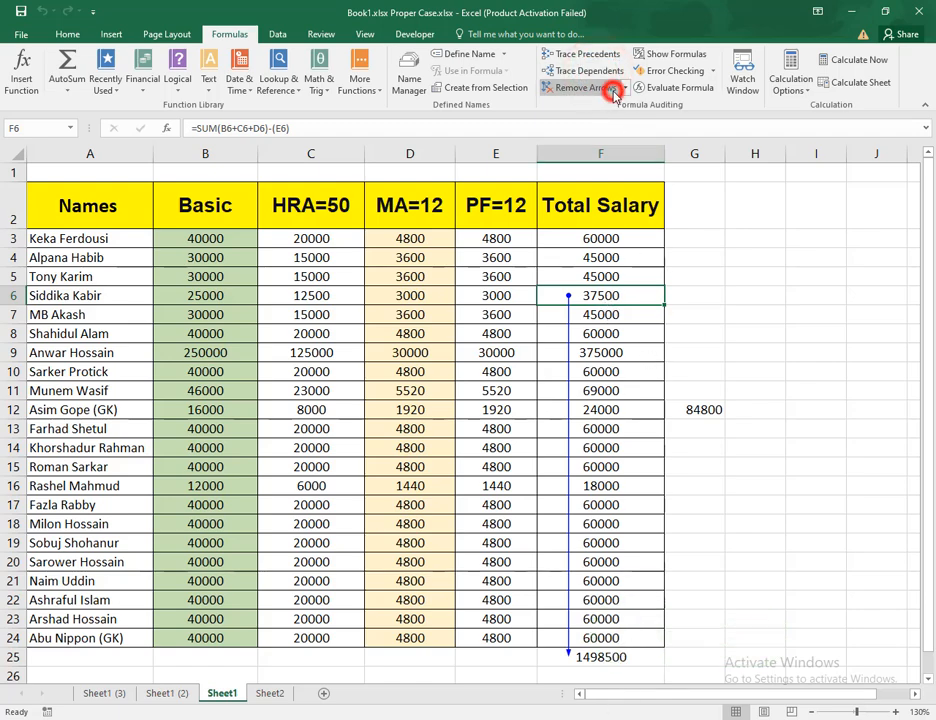
Step: Enter the formula =F9+E9+D9+C9 in cell G9
click(718, 355)
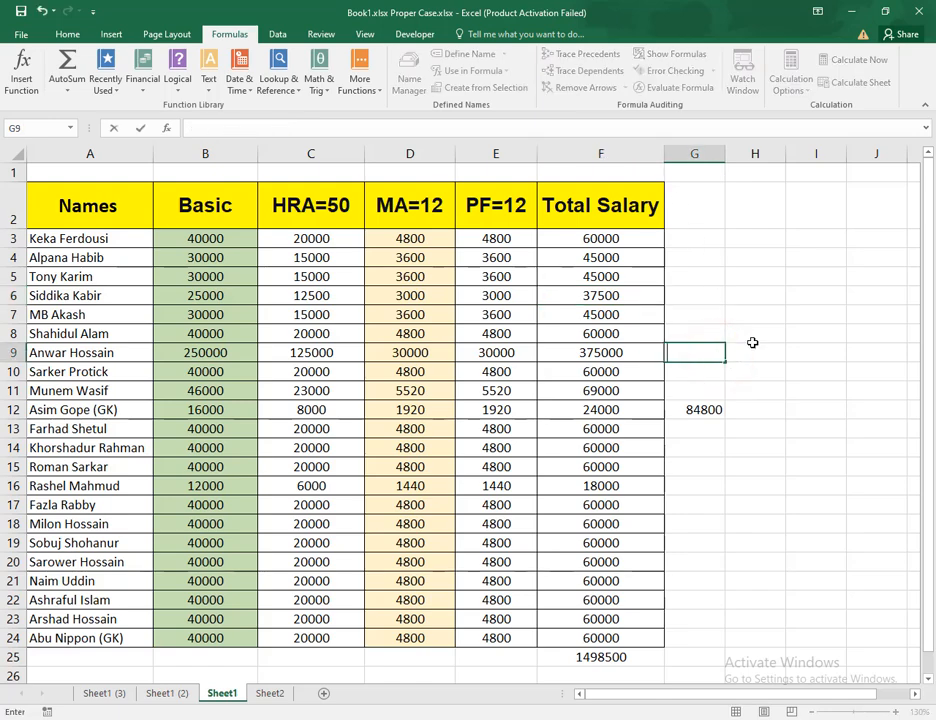
text(=)
click(610, 354)
text(+)
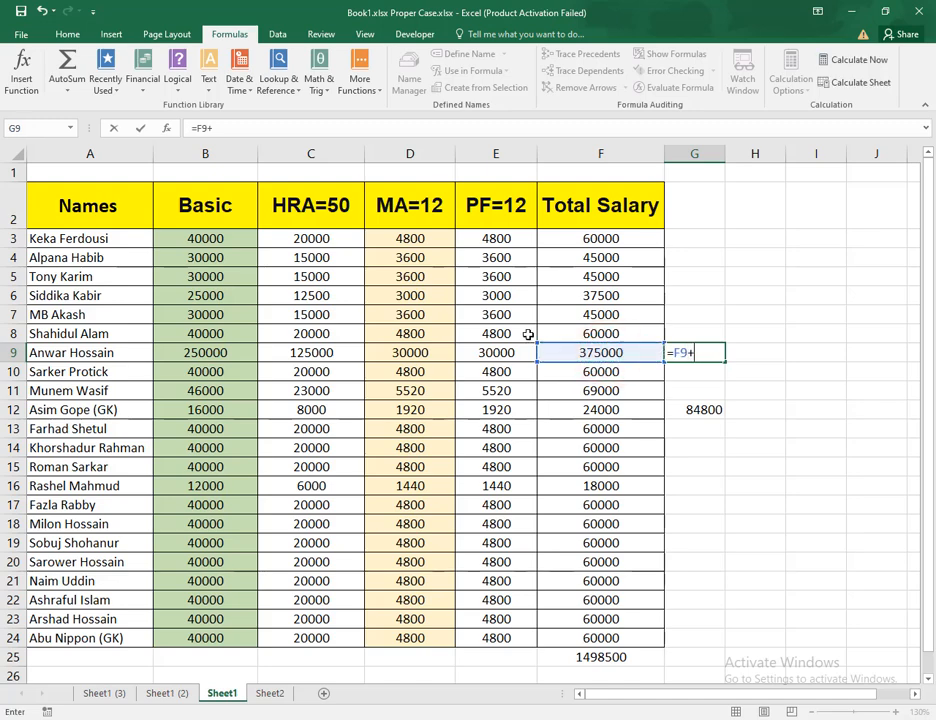
click(486, 351)
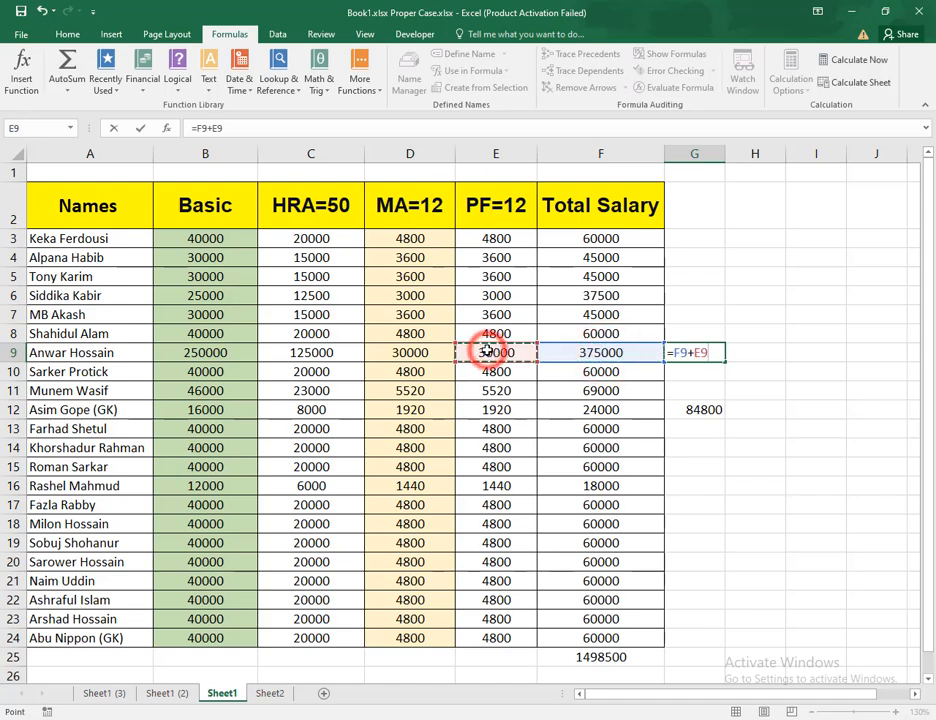
text(+)
click(425, 355)
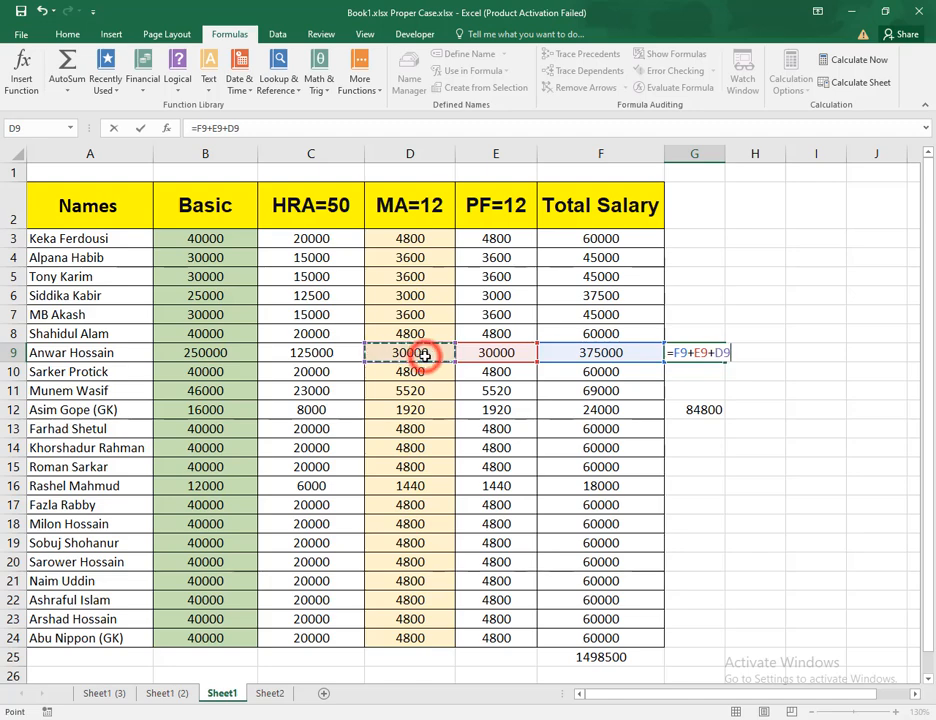
text(+)
click(323, 355)
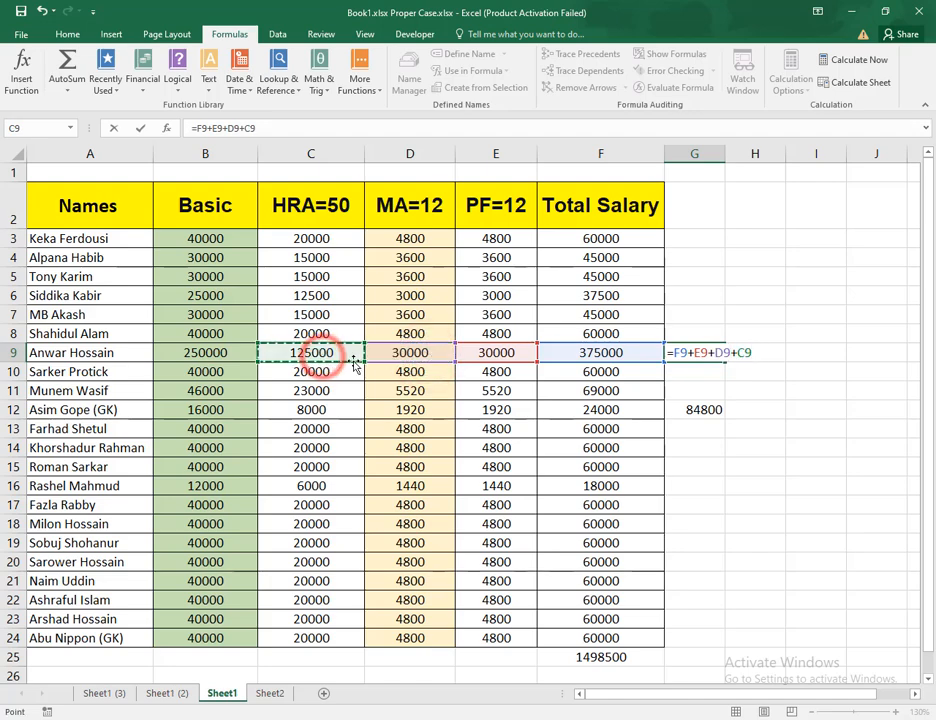
key(Return)
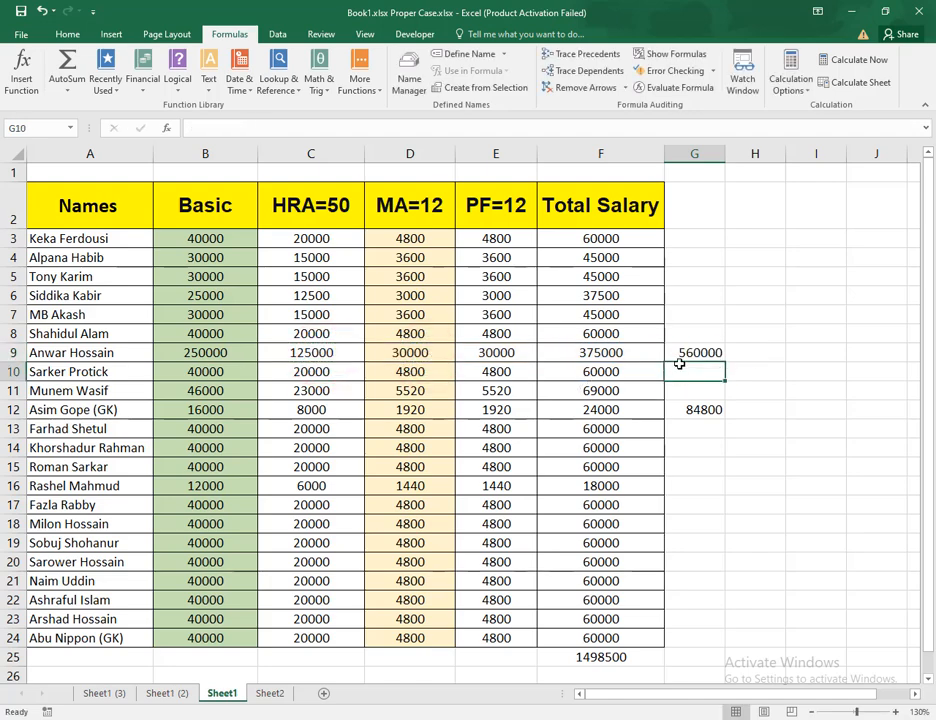
Step: Try to trace the dependents of the formula in cell G9
click(694, 352)
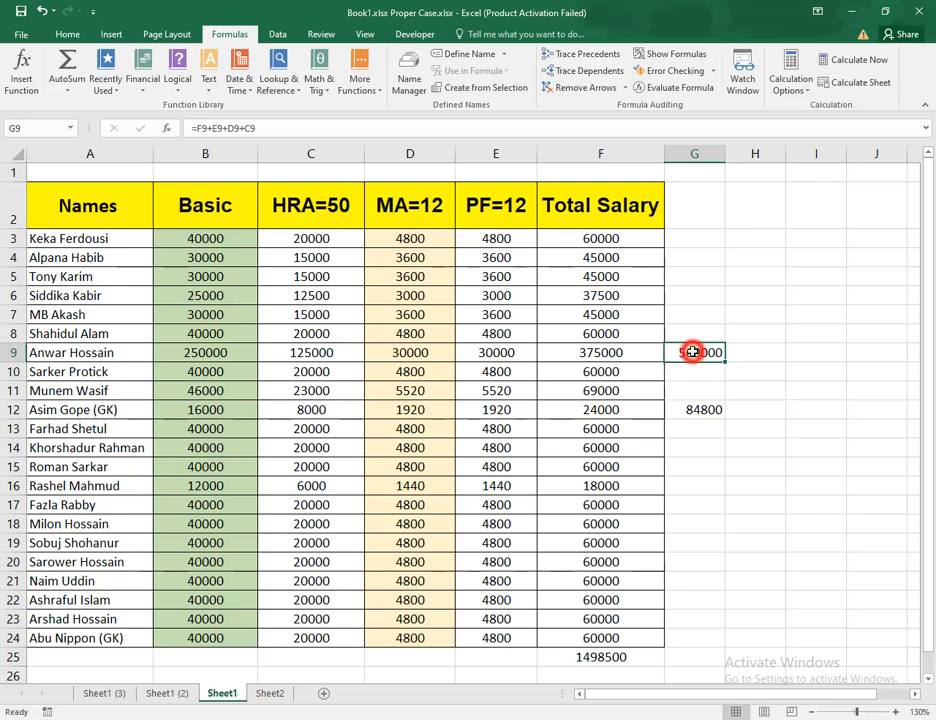
click(605, 72)
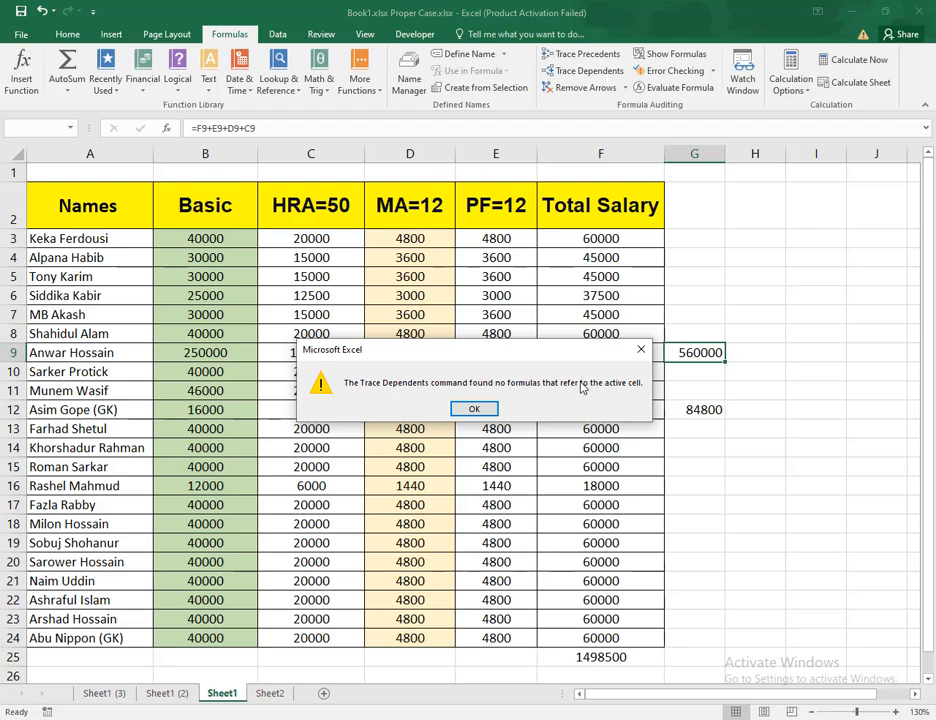
click(487, 408)
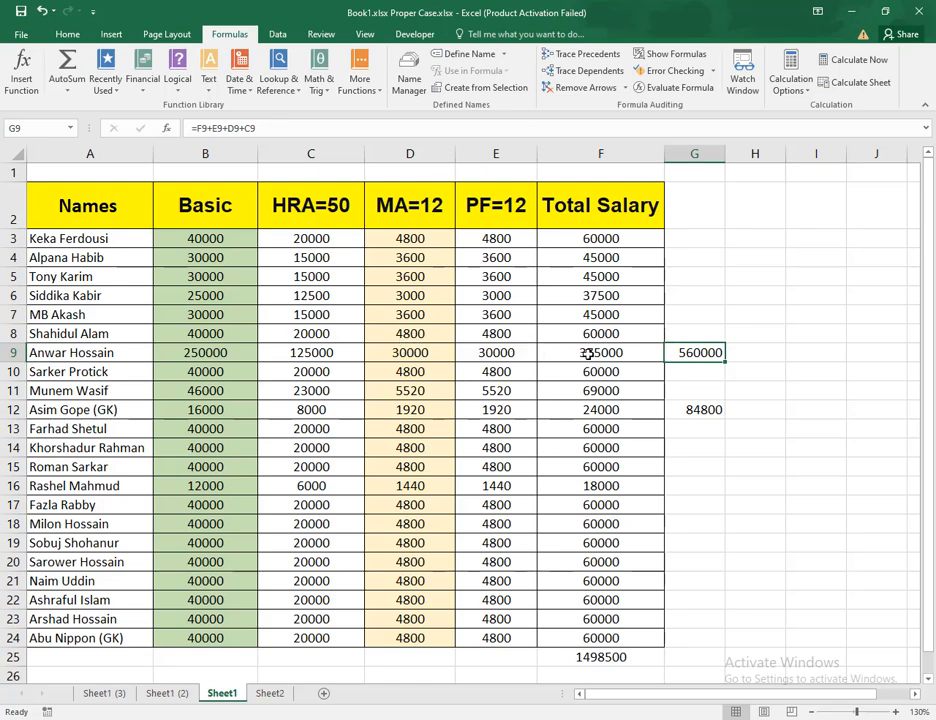
Step: Trace the dependents of the HRA=50 value in cell C9
click(489, 352)
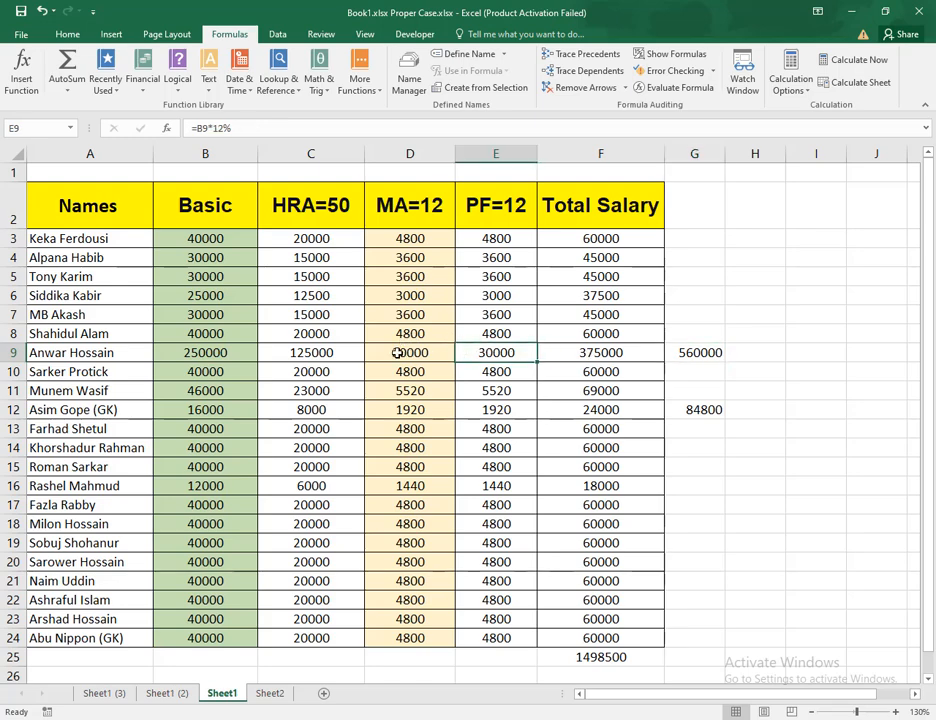
click(343, 351)
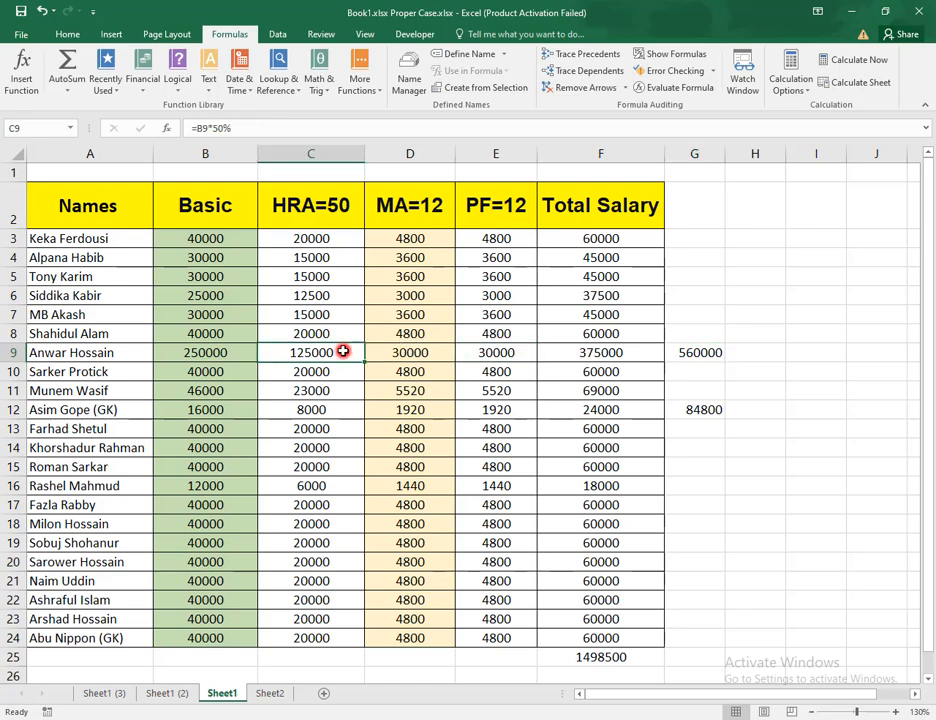
click(580, 72)
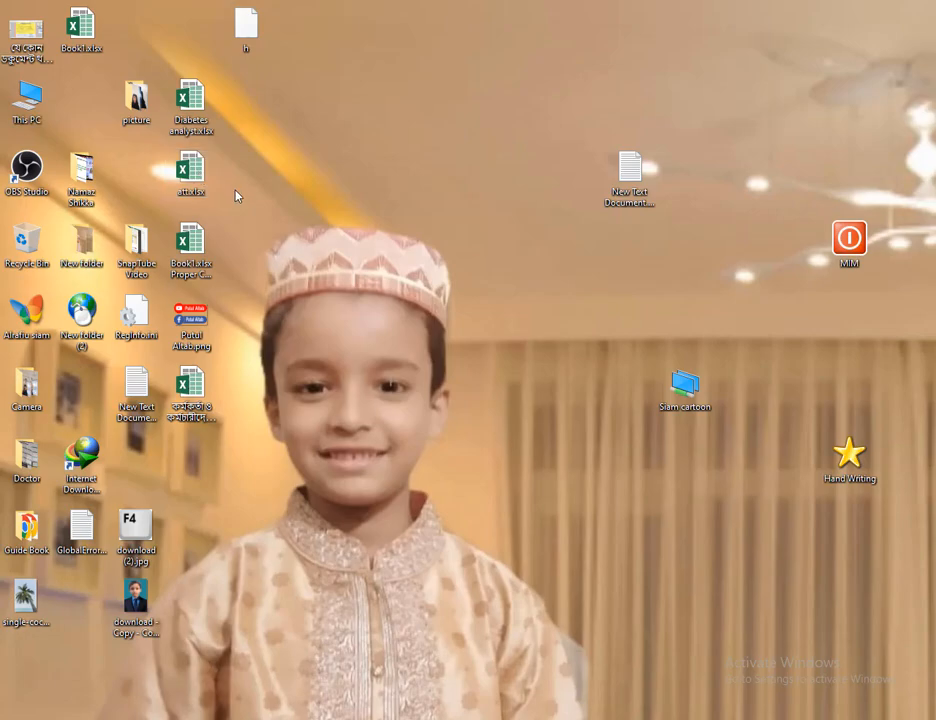
Step: Open the workbook কর্মকর্তা ও কর্মচারীদের বেতন হতে মাসিক উৎসে আয়কর কর্তনের হিসাব.xlsx and trace the dependents of Overtime cell F4 on Sheet4 (3)
double_click(201, 402)
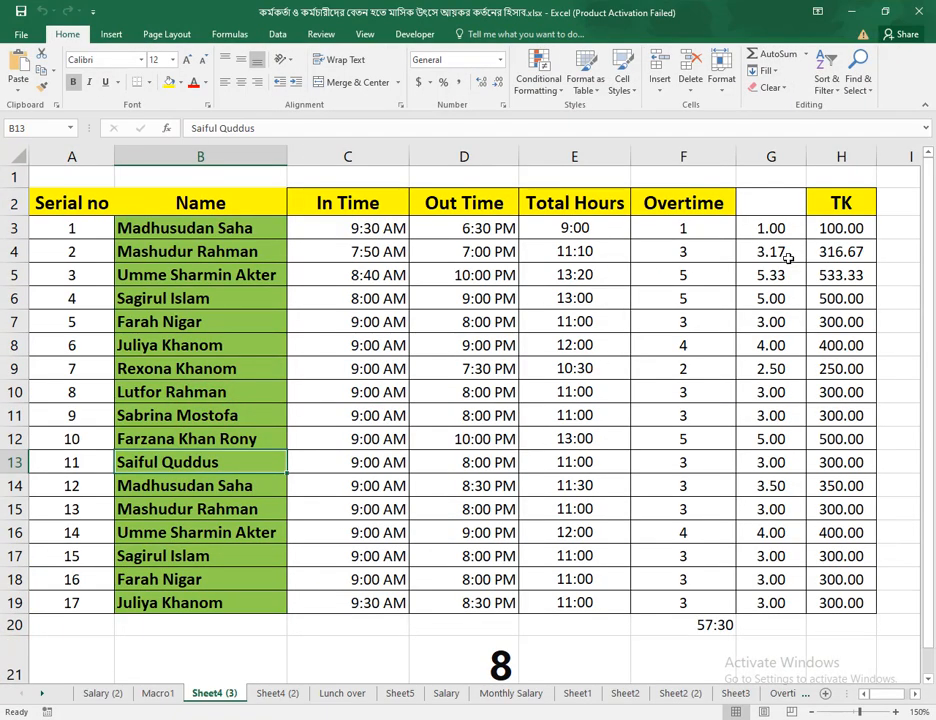
click(654, 246)
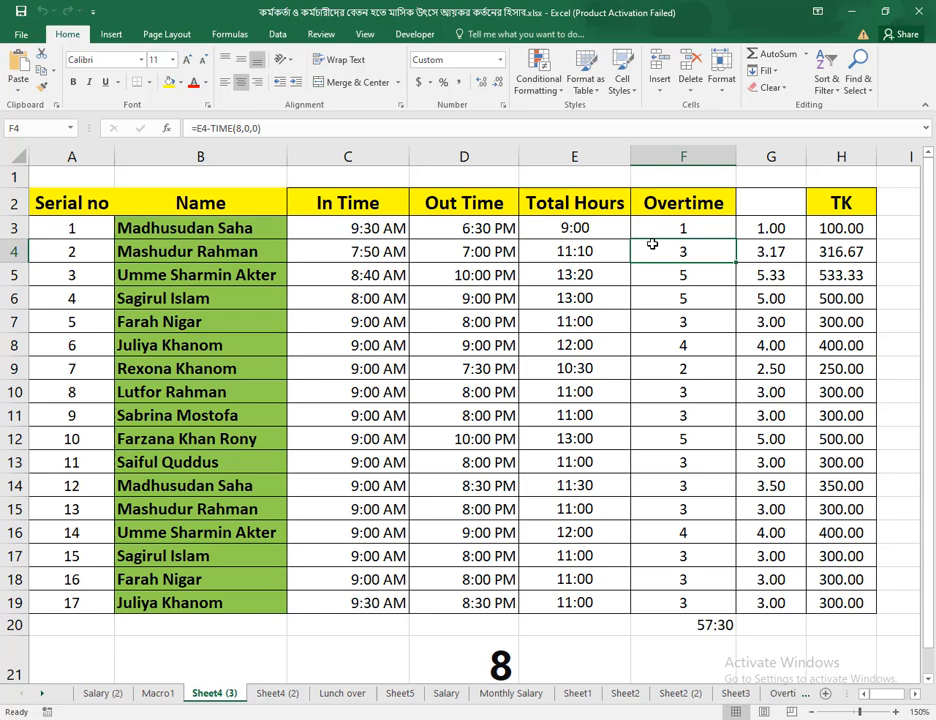
click(226, 36)
click(588, 71)
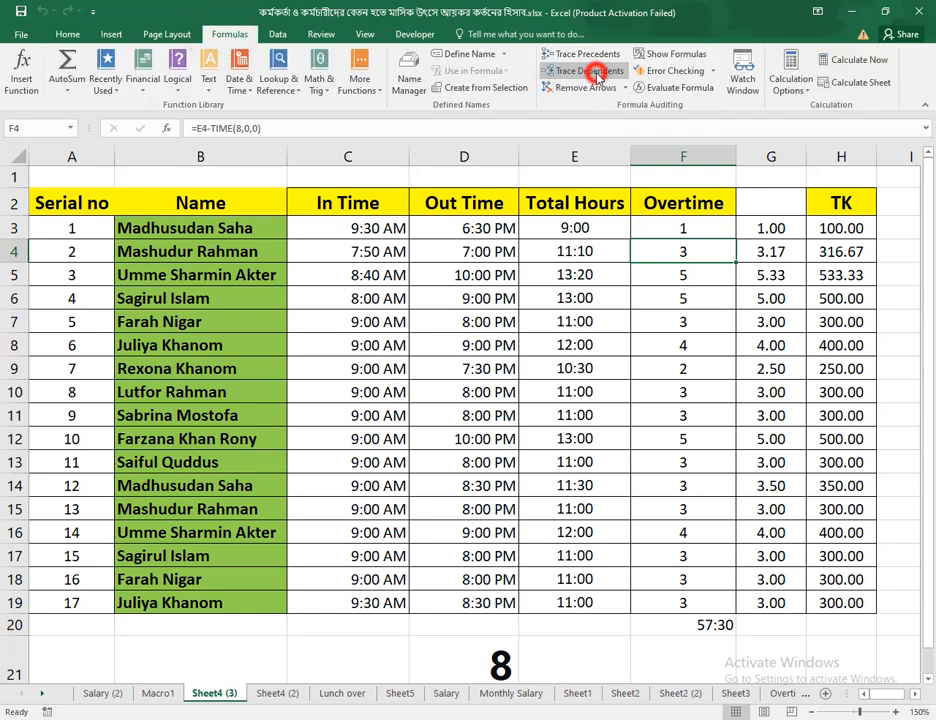
click(707, 258)
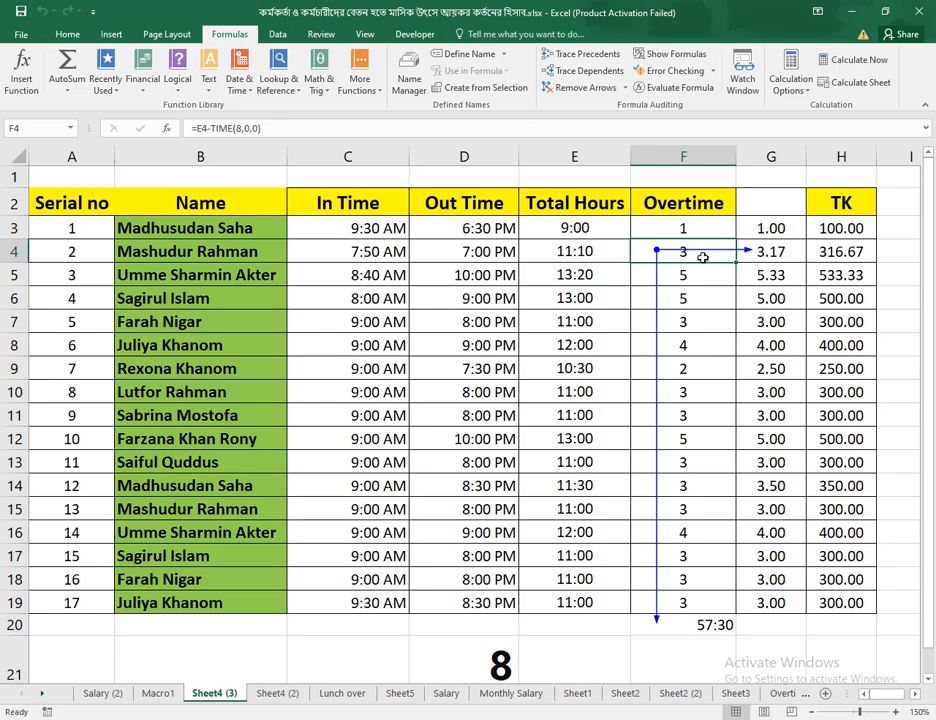
Step: Check the formula in dependent cell G4, and remove the tracer arrows of cell F4
click(766, 254)
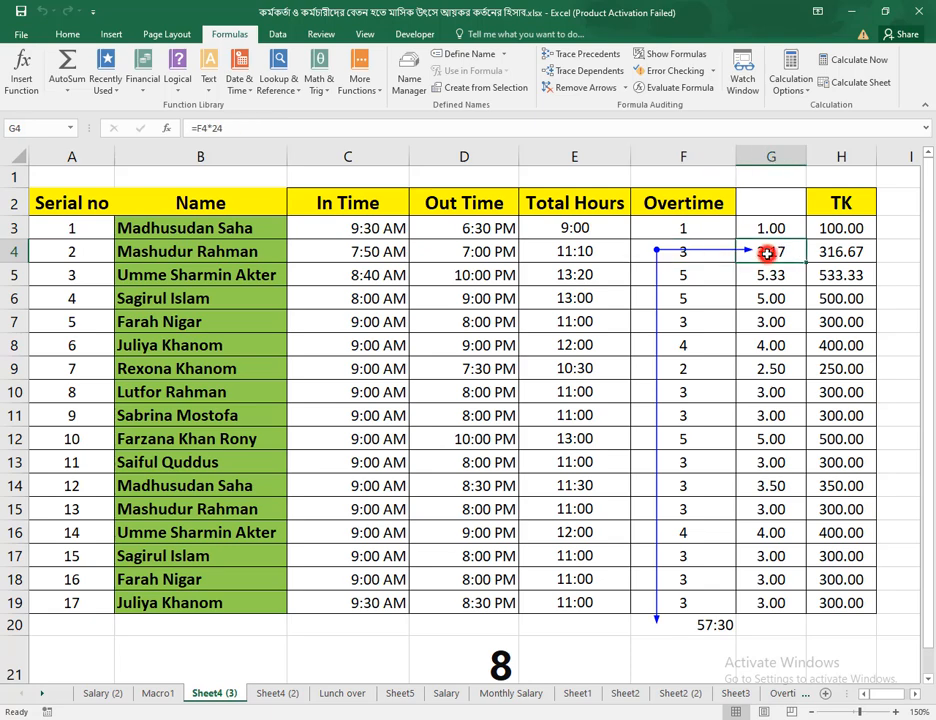
click(700, 256)
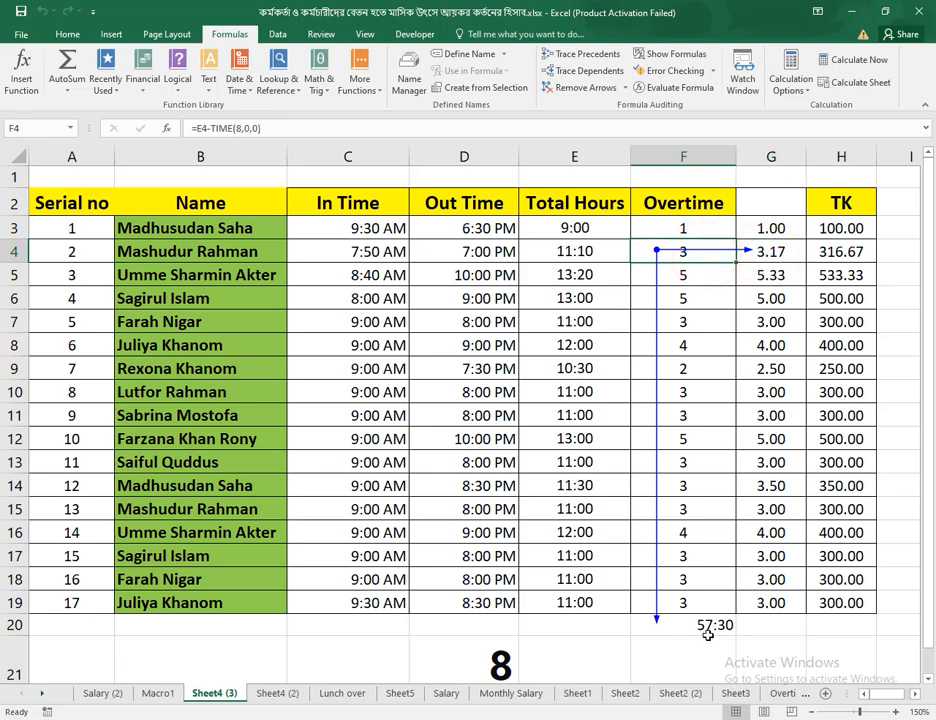
click(612, 88)
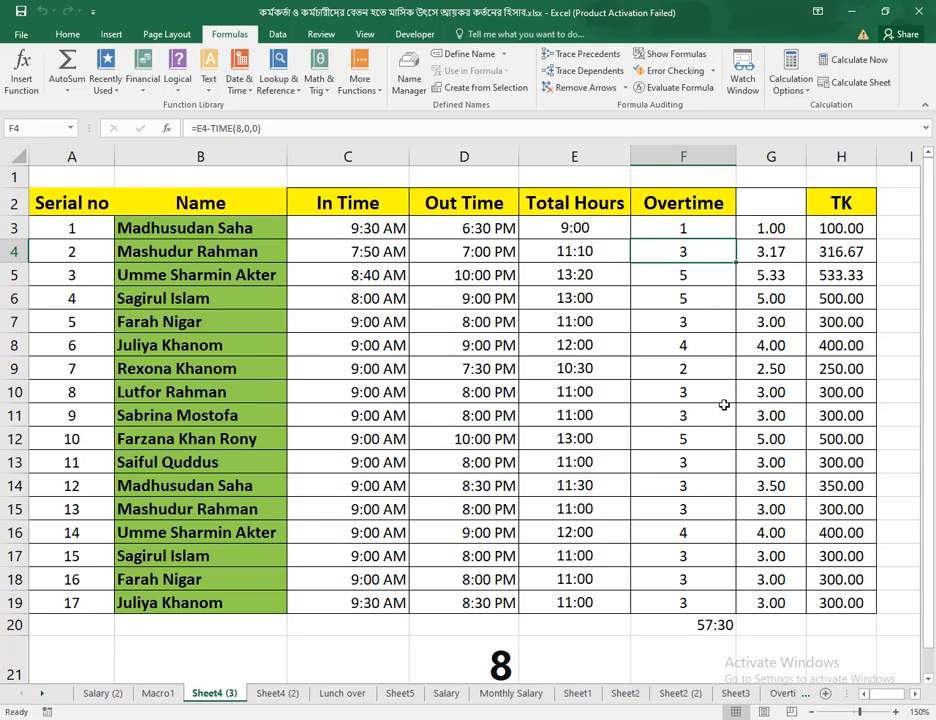
Step: Trace the dependents of cell G4
click(797, 253)
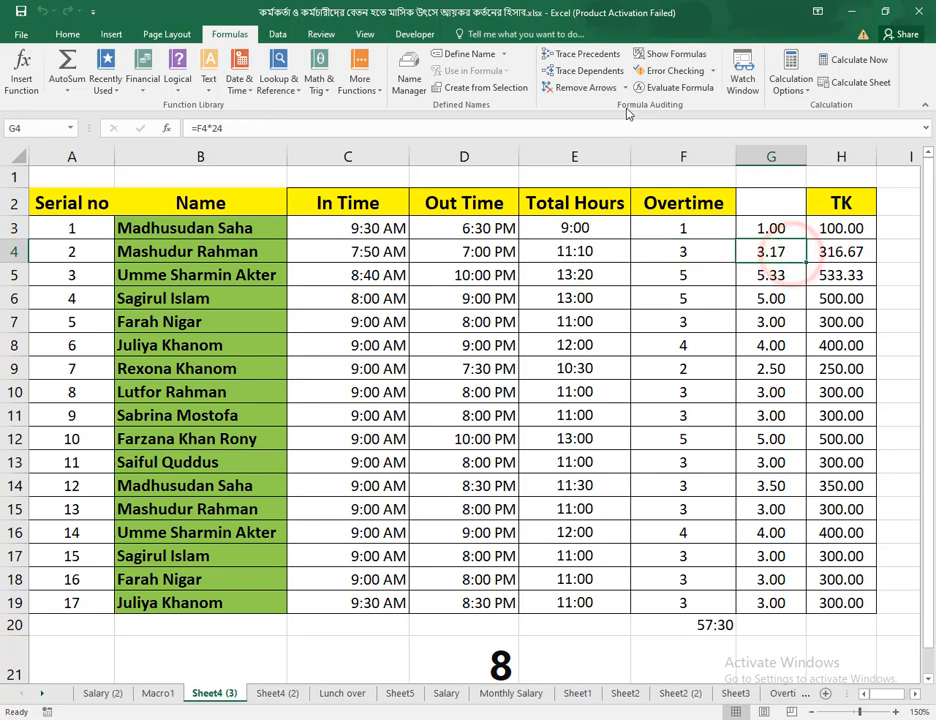
click(604, 72)
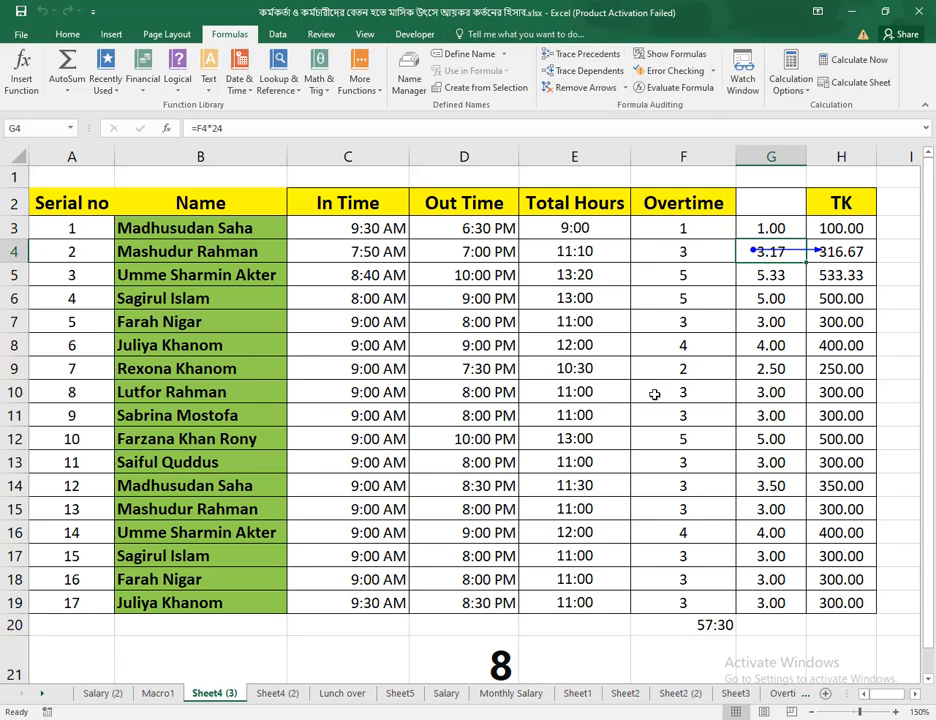
Step: Trace two levels of precedents of the Overtime total formula in cell F20
click(662, 440)
click(713, 624)
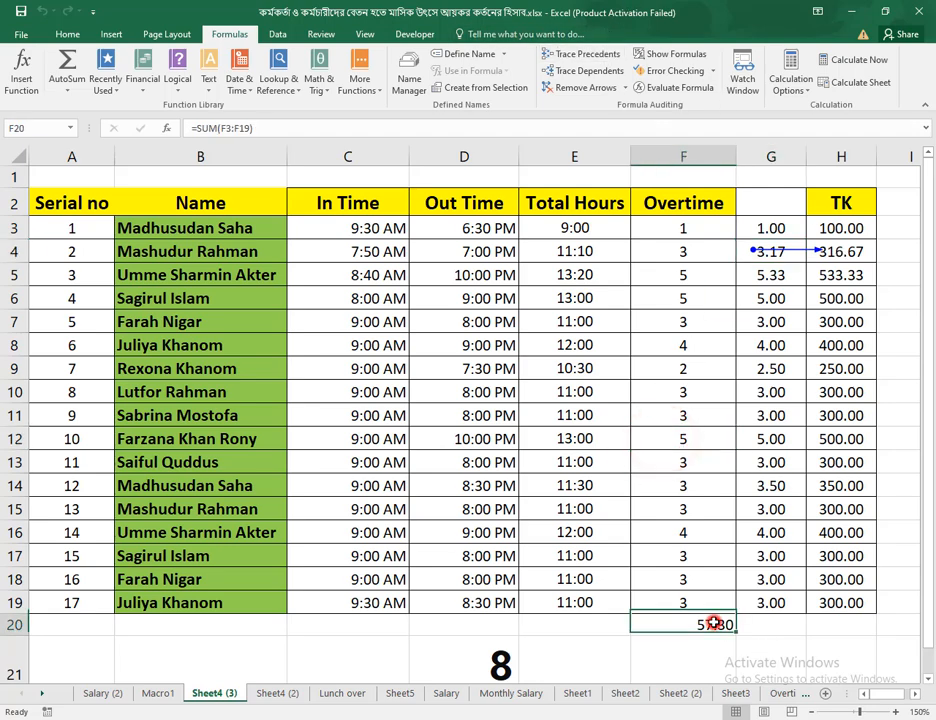
click(588, 54)
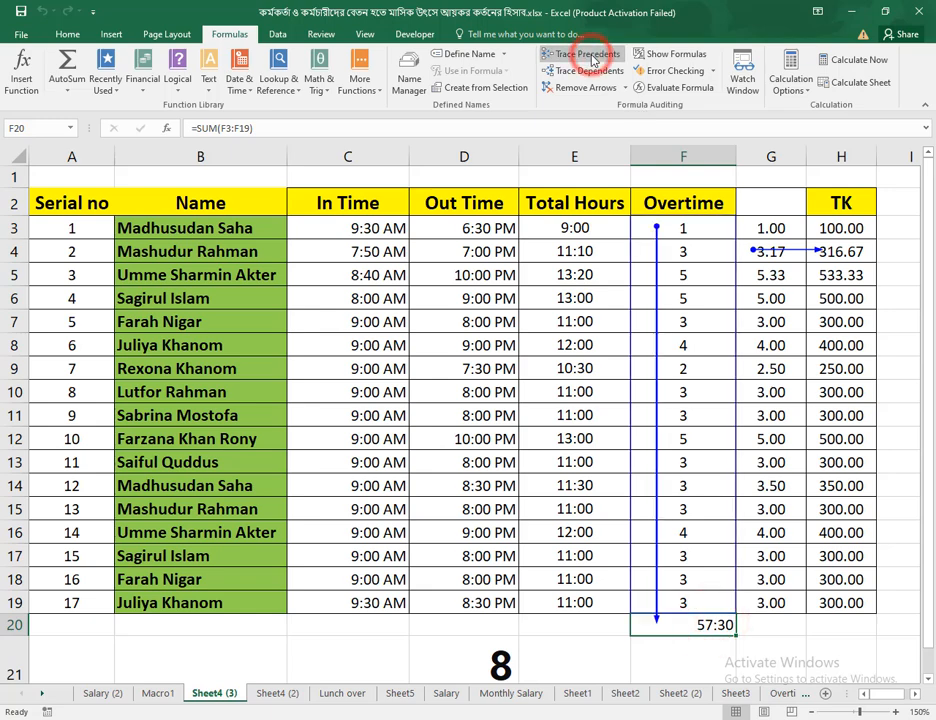
click(590, 57)
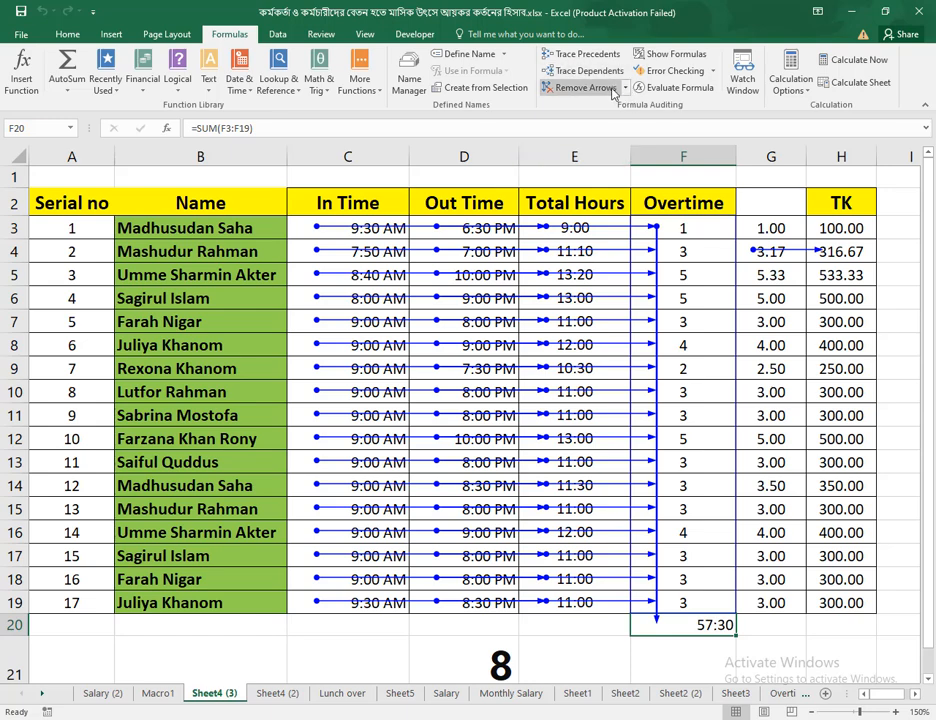
Step: Clear the existing tracer arrows, and trace three levels of precedents of the Overtime total formula in cell F20
click(608, 88)
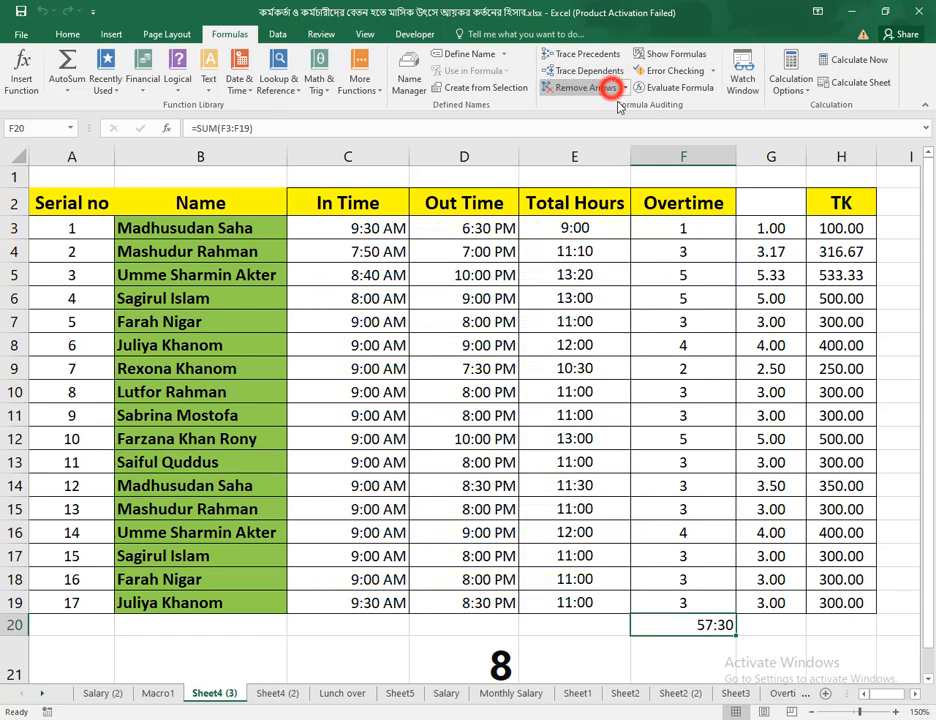
click(690, 625)
click(597, 58)
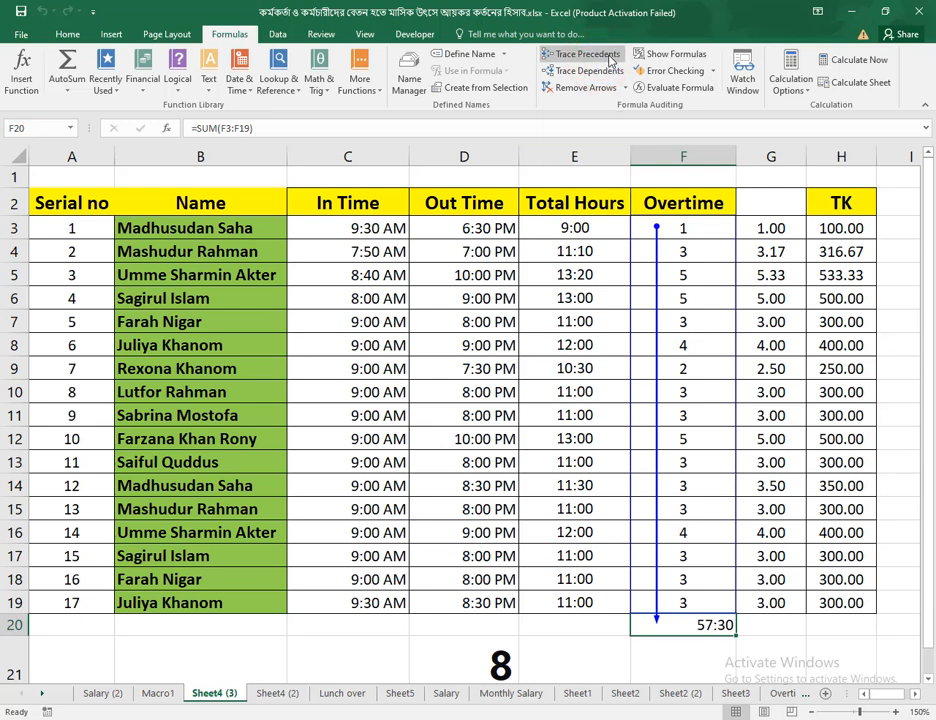
click(609, 58)
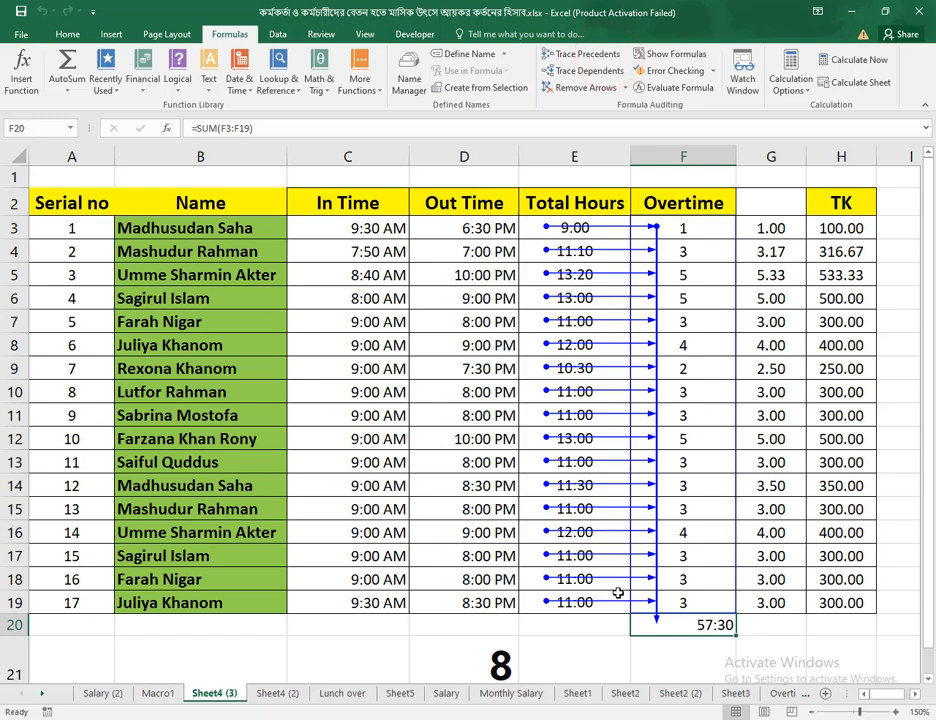
click(590, 54)
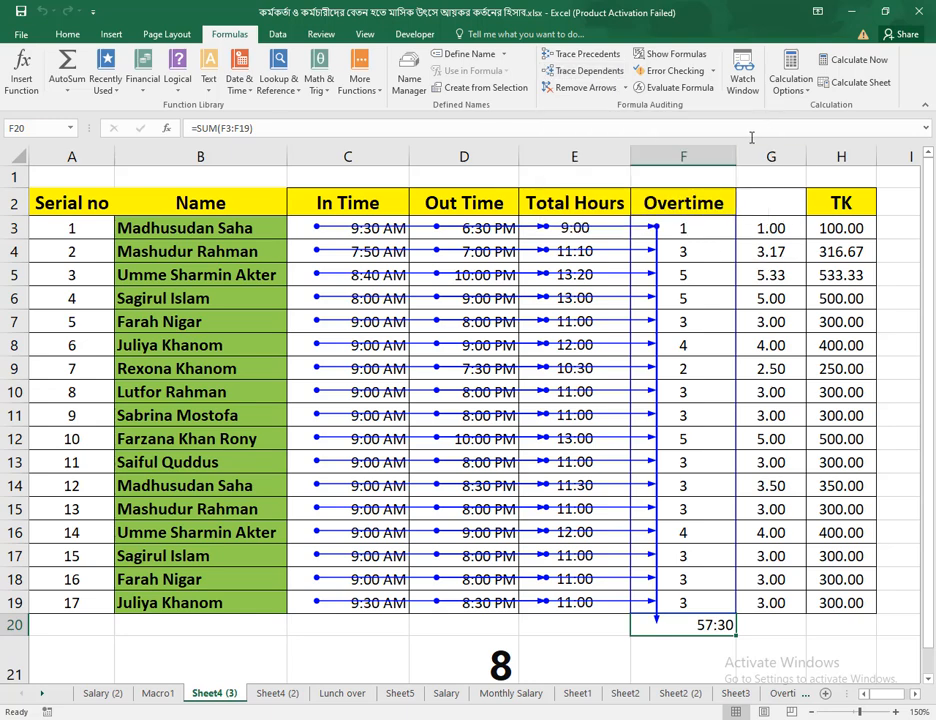
Step: Remove the tracer arrows of cell F20, and check the contents of cells F20, G3 and C3
click(617, 90)
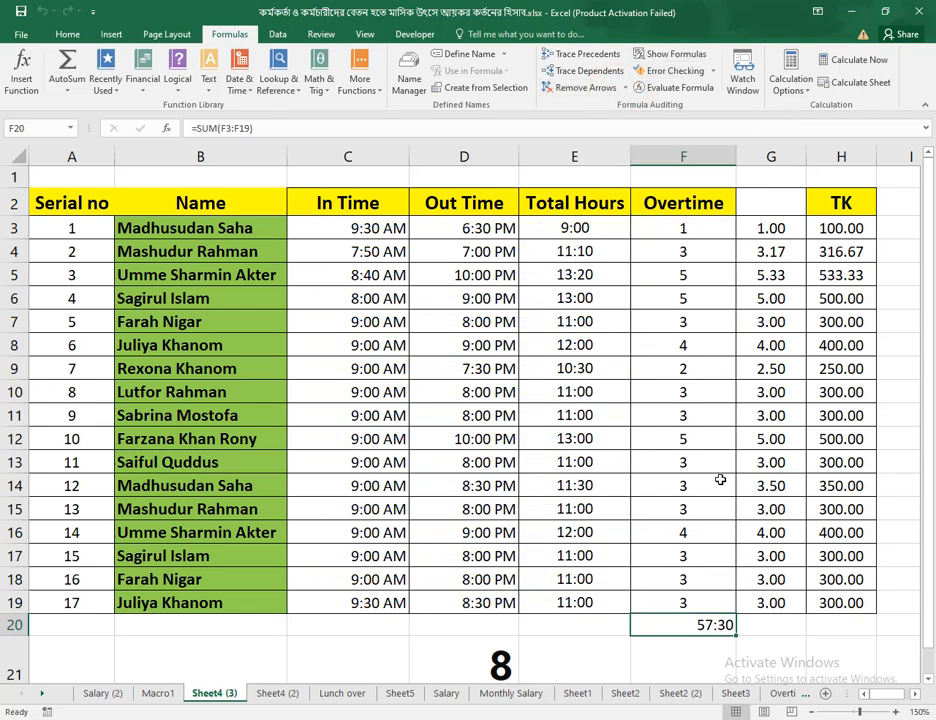
click(704, 624)
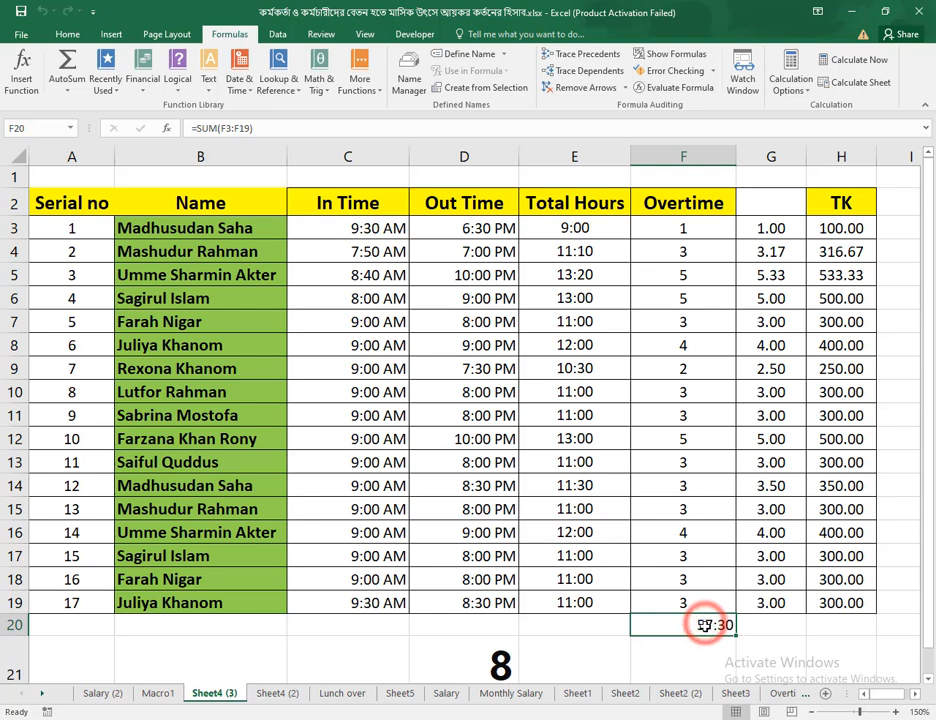
click(768, 228)
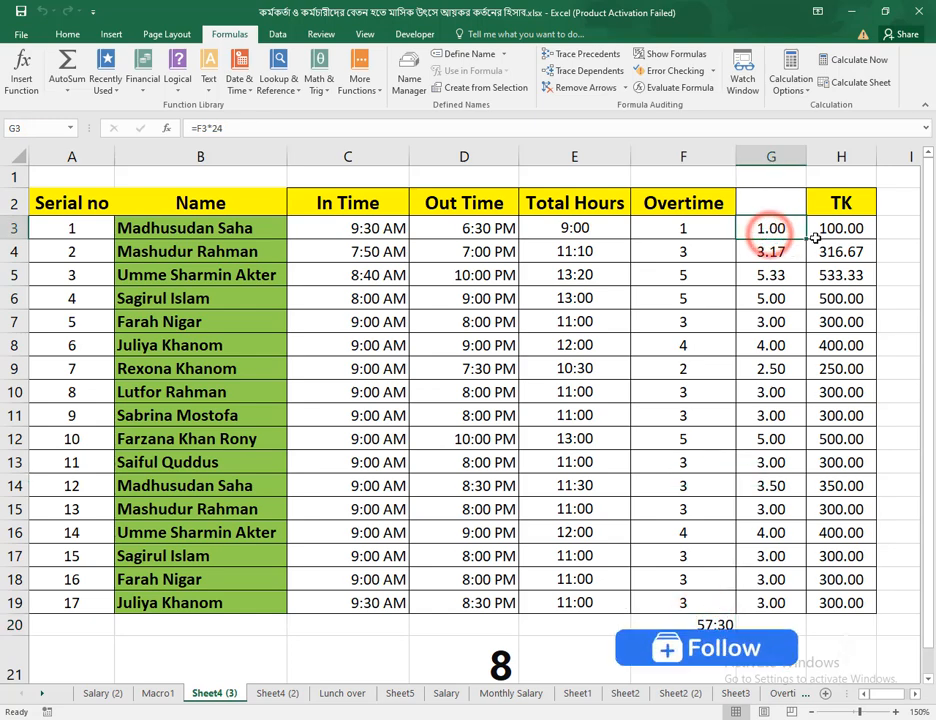
click(303, 228)
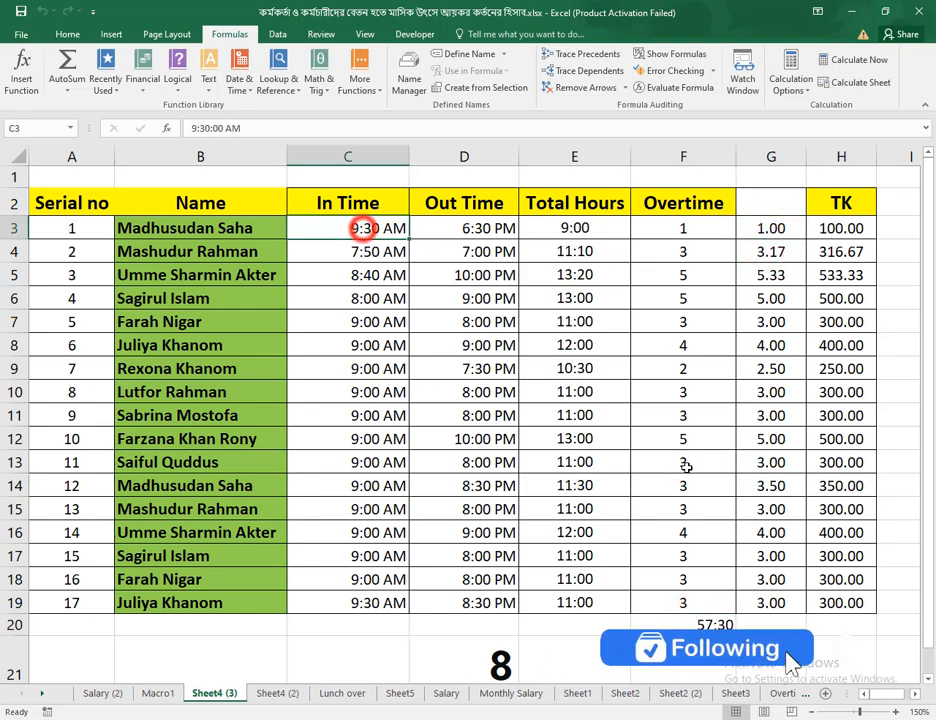
Step: Show the formulas on Sheet4 (3) to examine the Total Hours and Overtime columns, and return to displaying values
click(690, 622)
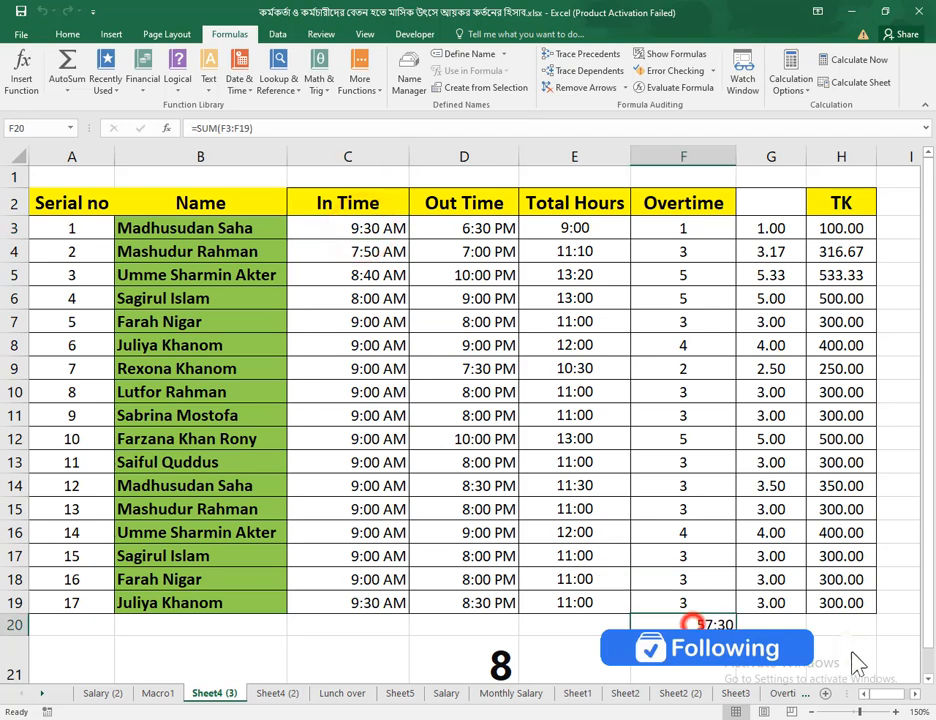
click(677, 55)
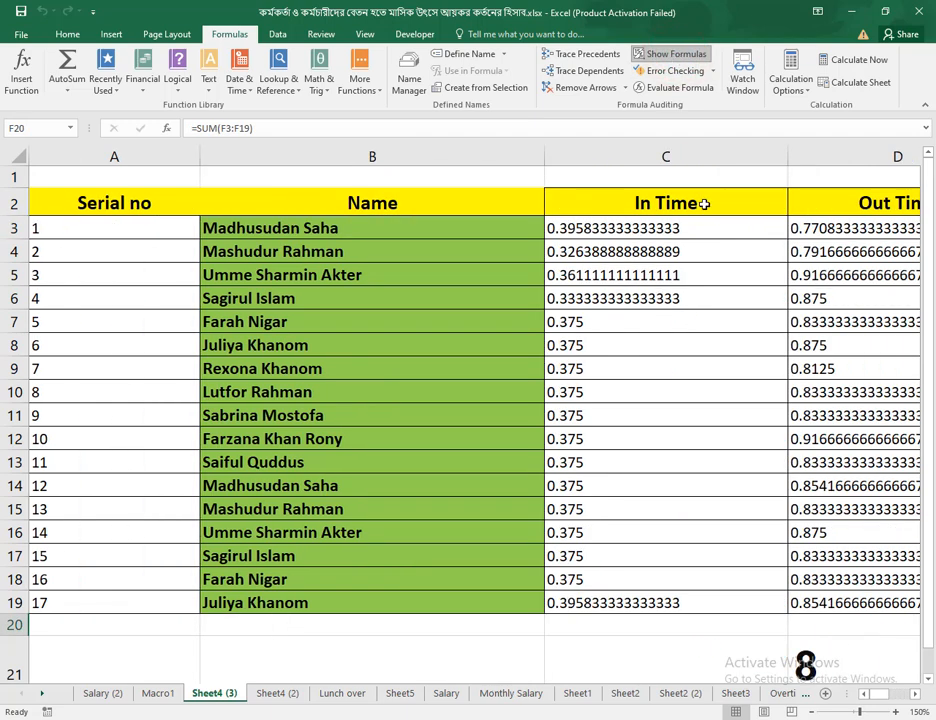
click(877, 696)
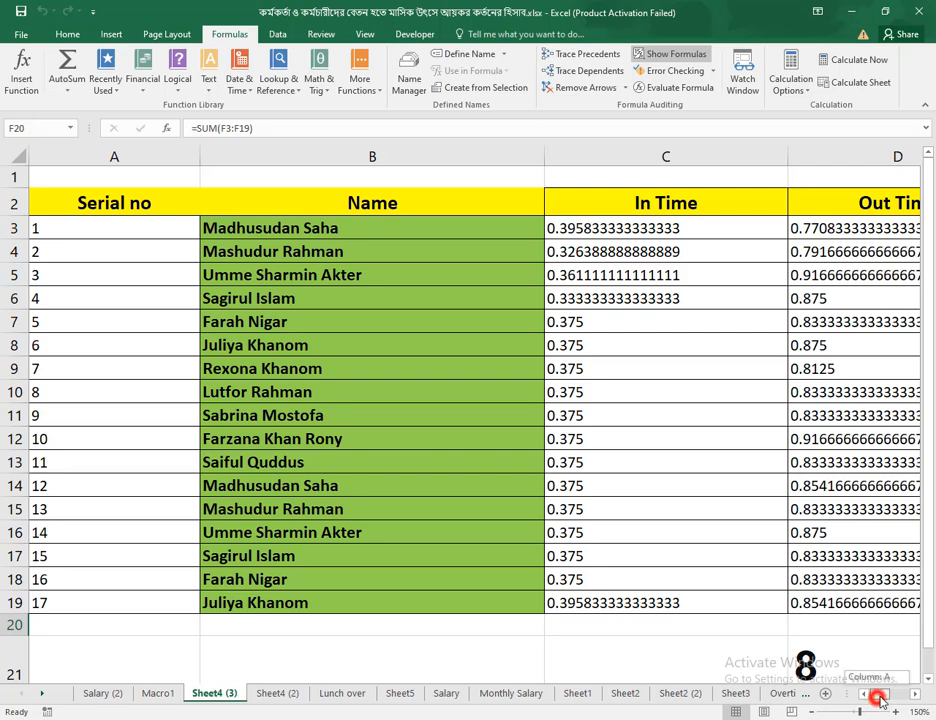
drag(877, 696, 891, 697)
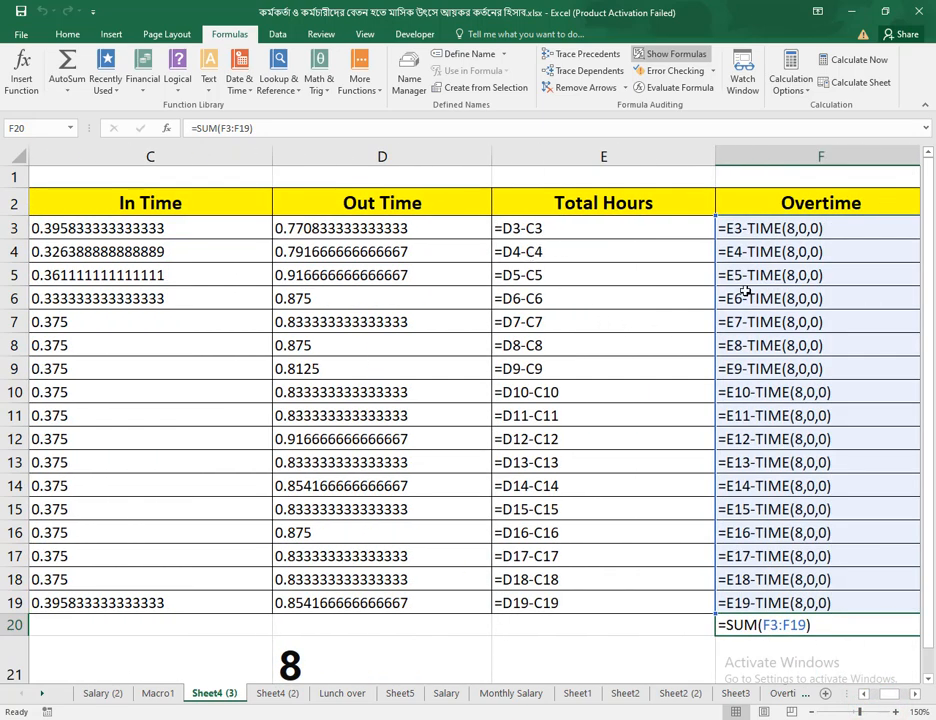
click(672, 53)
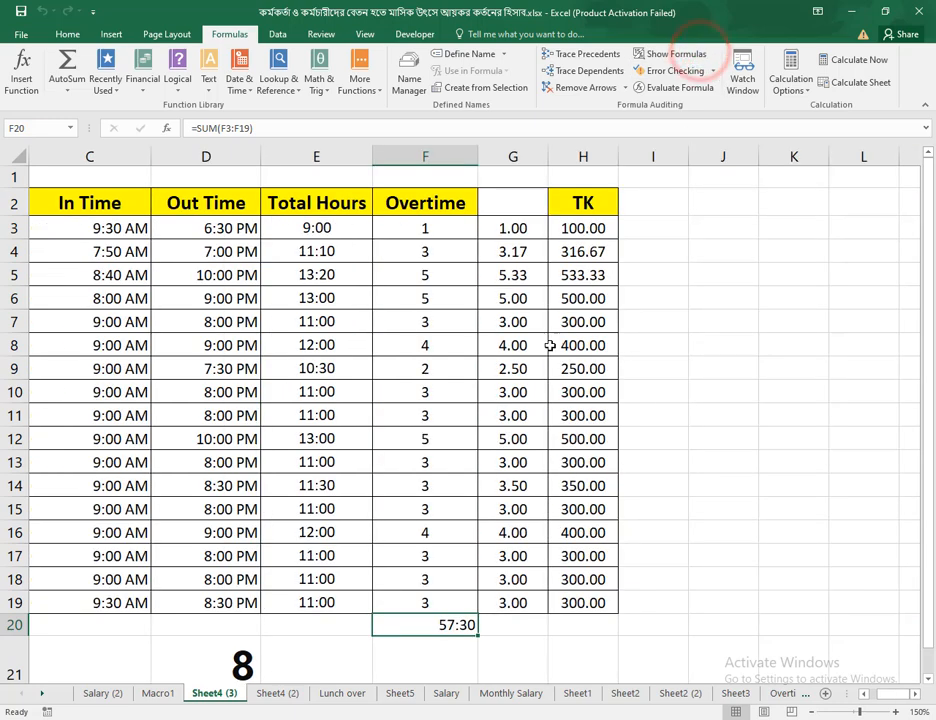
Step: Show the formulas on the Salary (2) sheet to examine the New Salary column, and return to displaying values
click(285, 700)
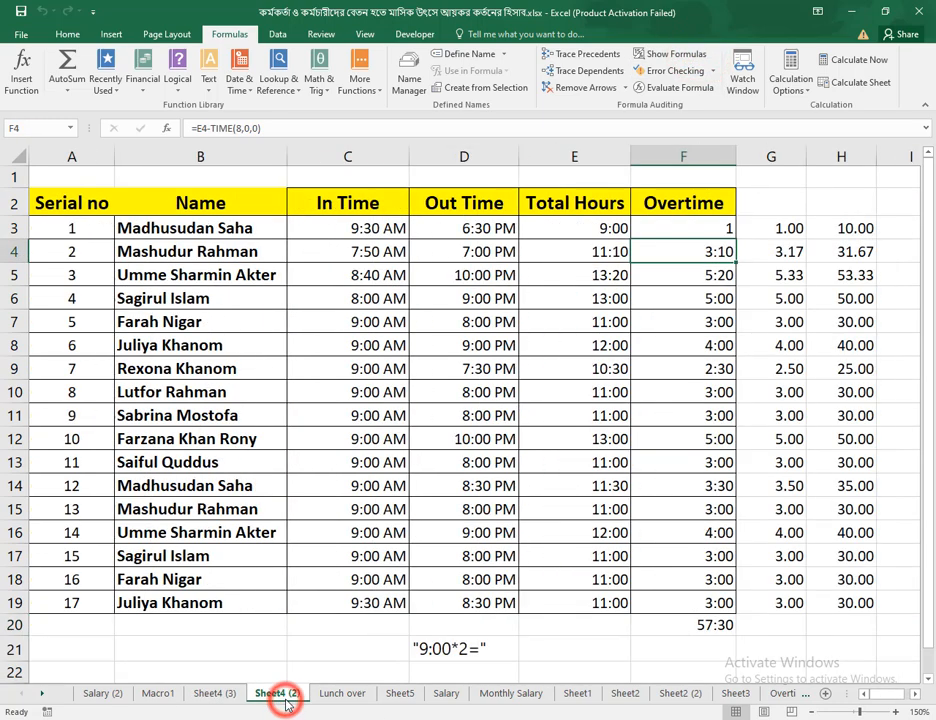
click(157, 693)
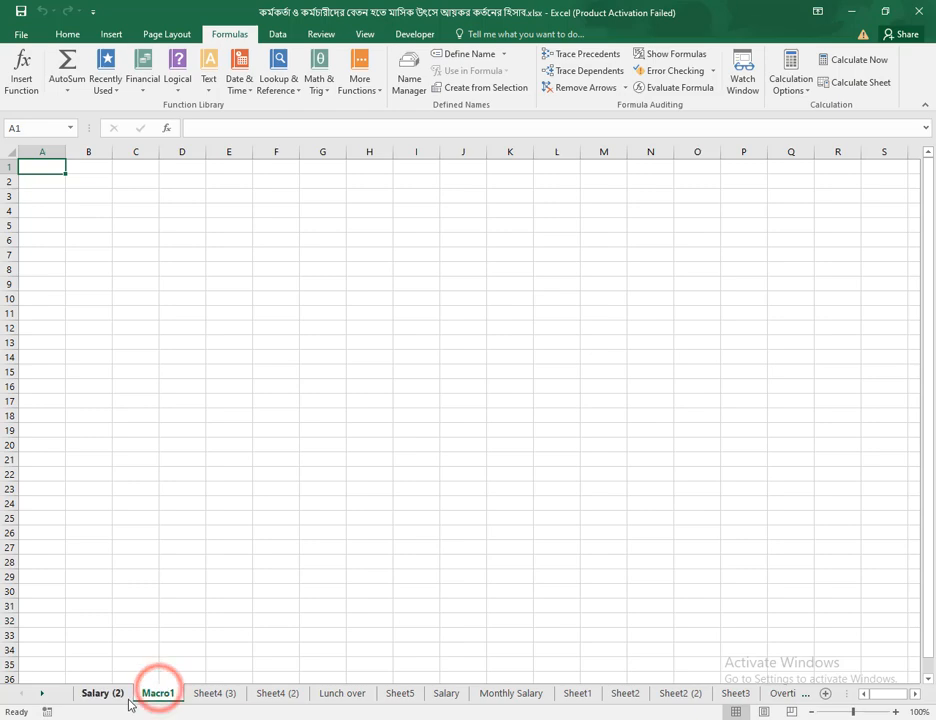
click(127, 701)
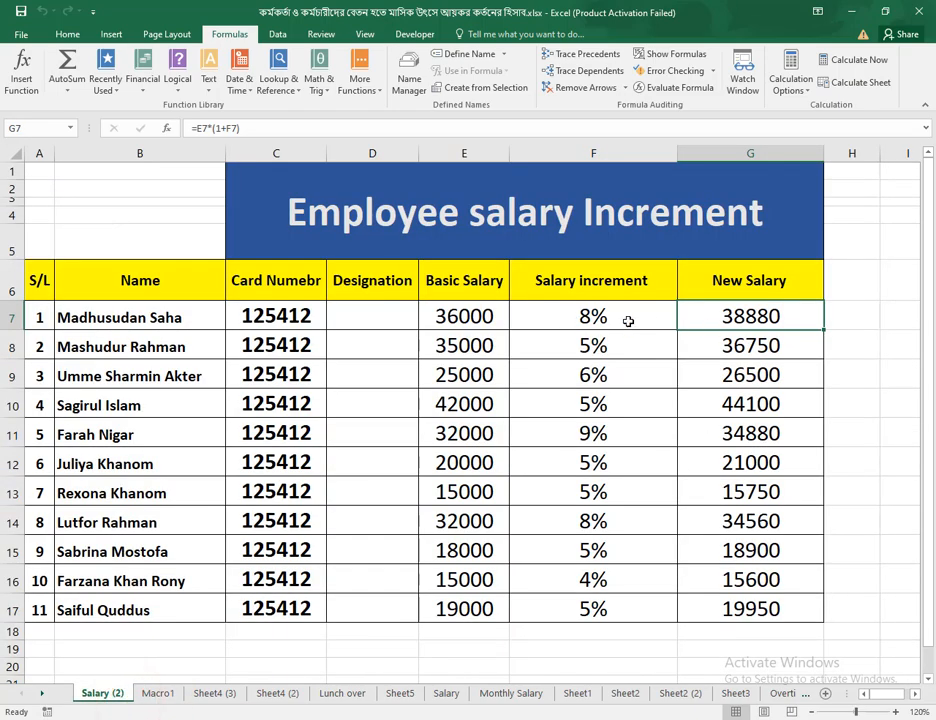
click(752, 315)
click(668, 54)
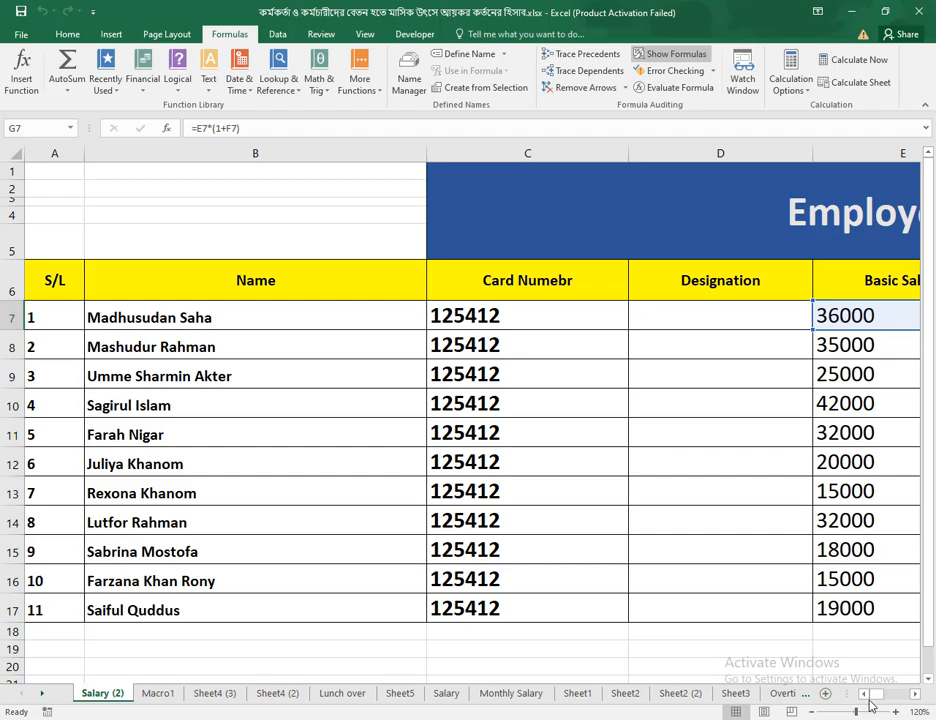
drag(875, 703, 893, 700)
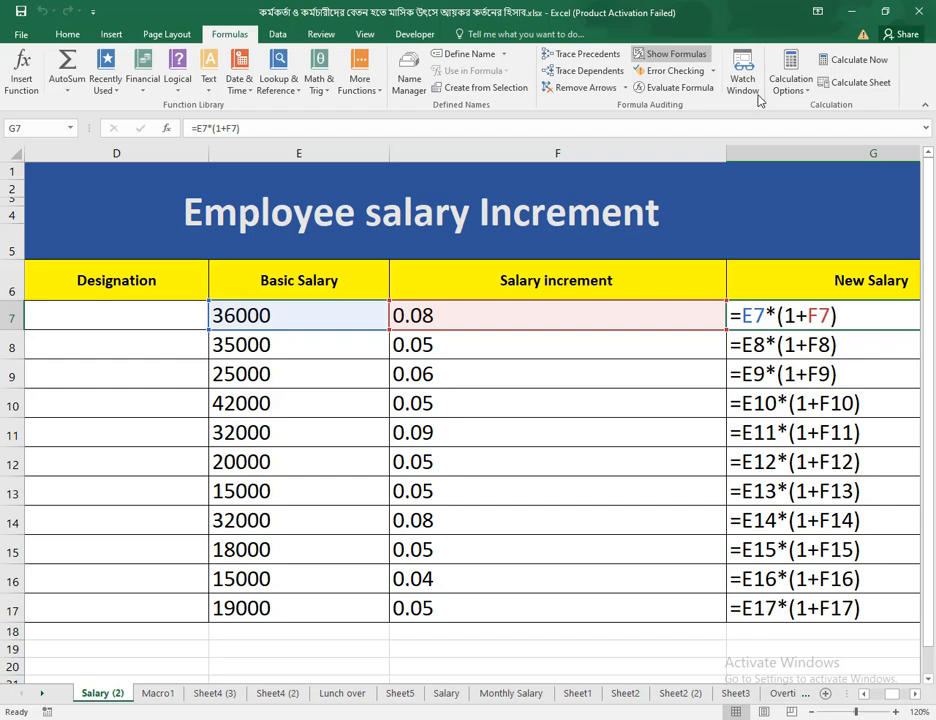
click(672, 54)
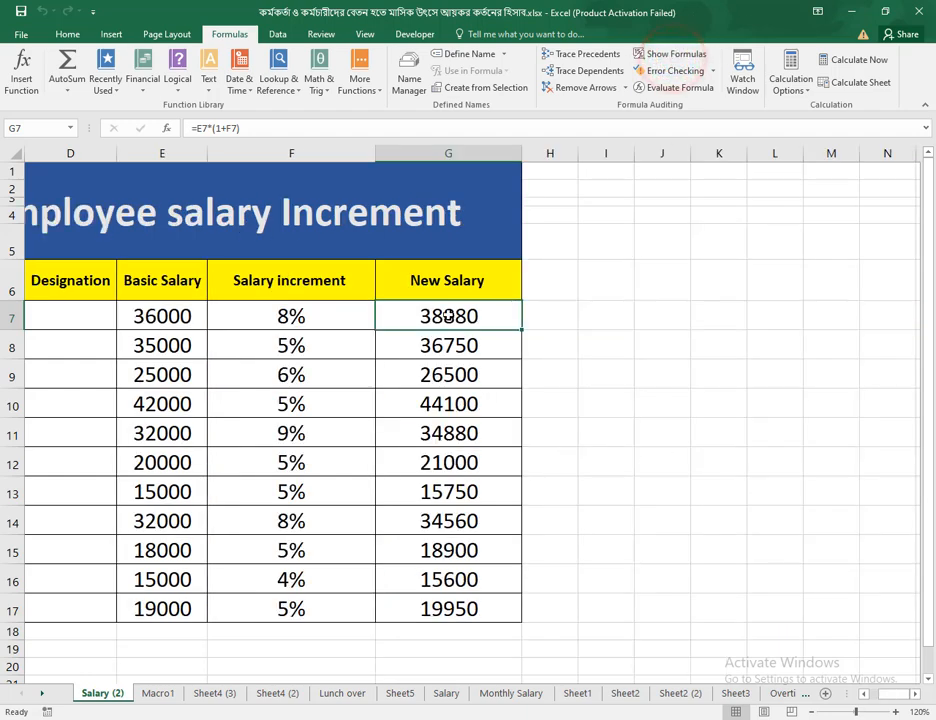
Step: Select New Salary cell G8 and display the formulas on the Salary (2) sheet again
click(457, 345)
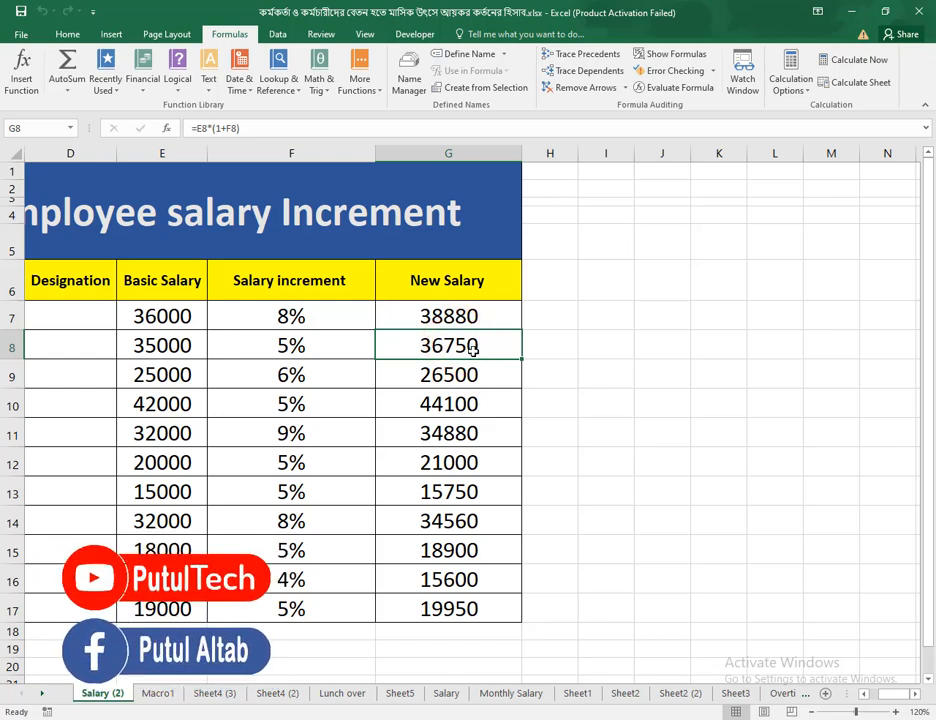
click(695, 57)
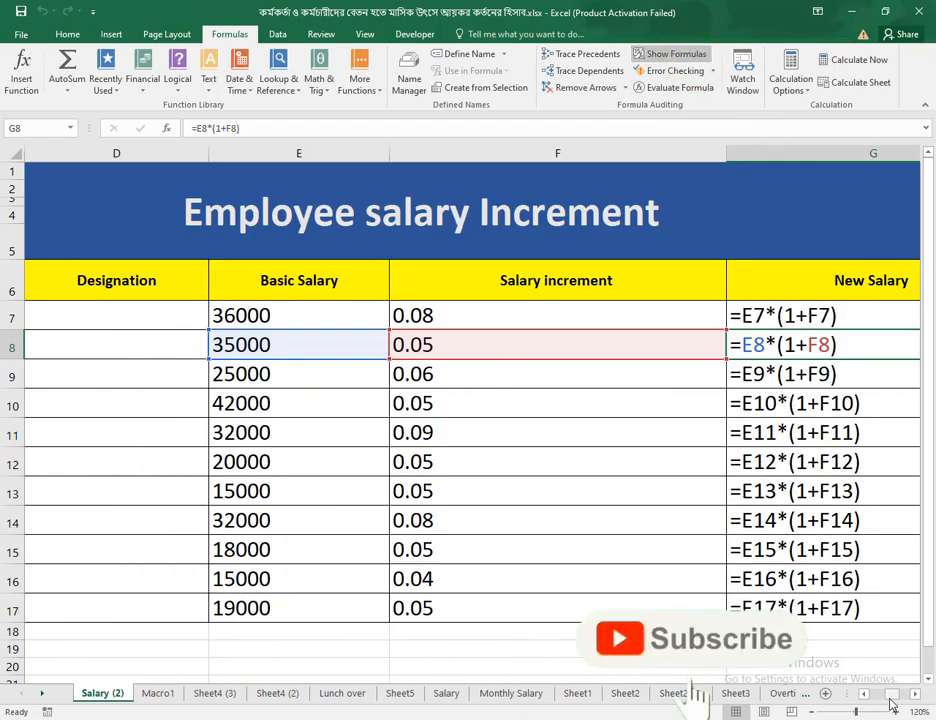
drag(890, 695, 899, 697)
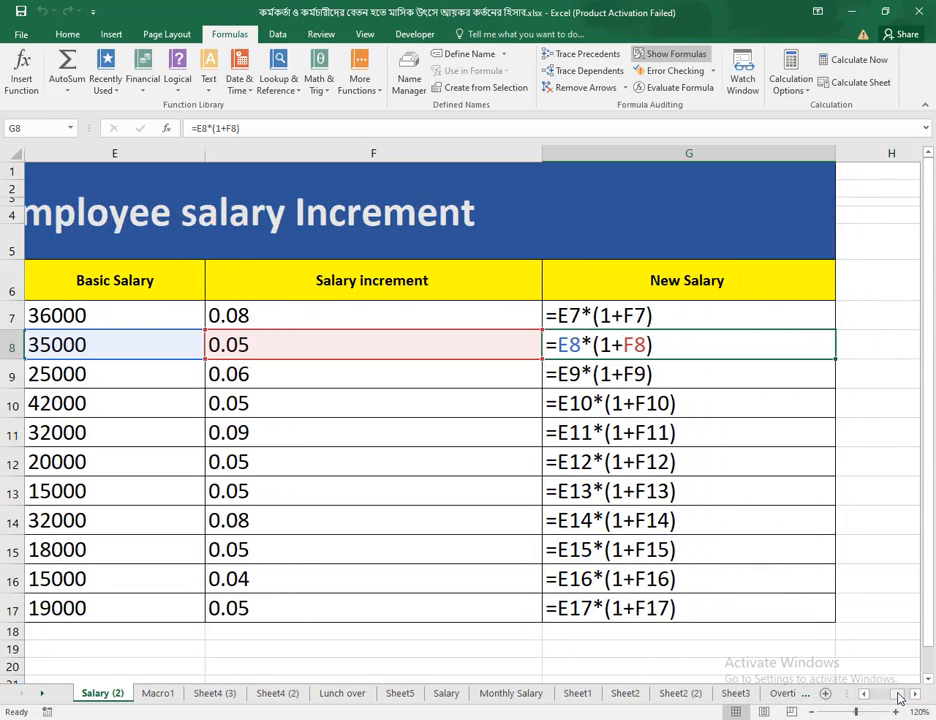